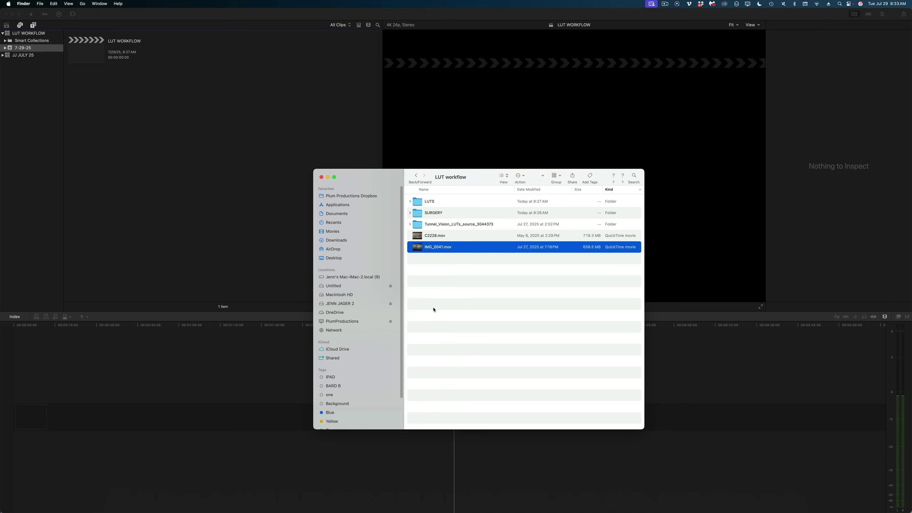
Step: Preview IMG_0041.mov in Quick Look, scrubbing ahead to the four-second mark
key("space")
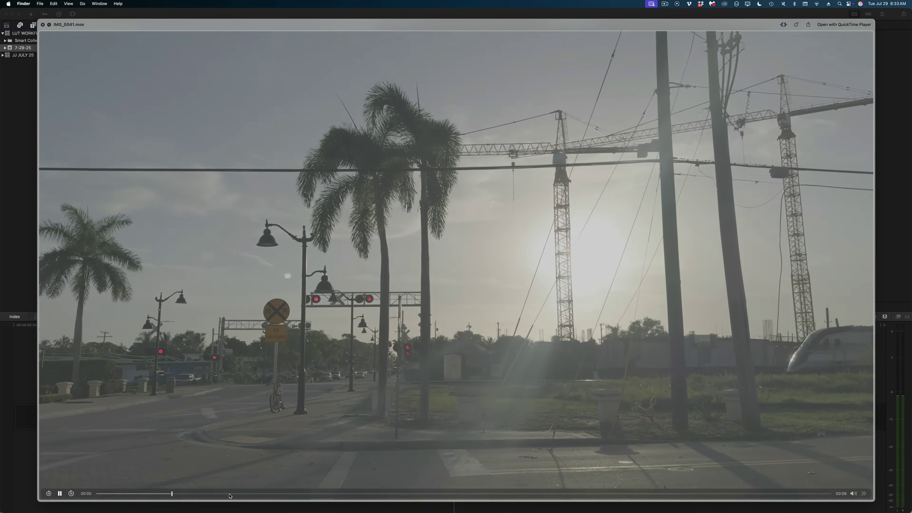
left_click_drag(230, 495, 411, 493)
key("space")
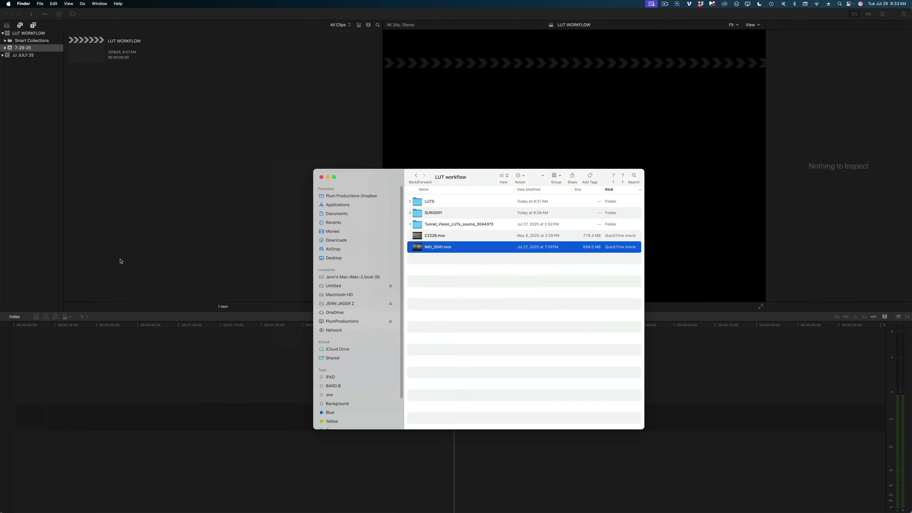
Step: Import IMG_0041.mov into the existing 7-29-25 event
left_click(118, 256)
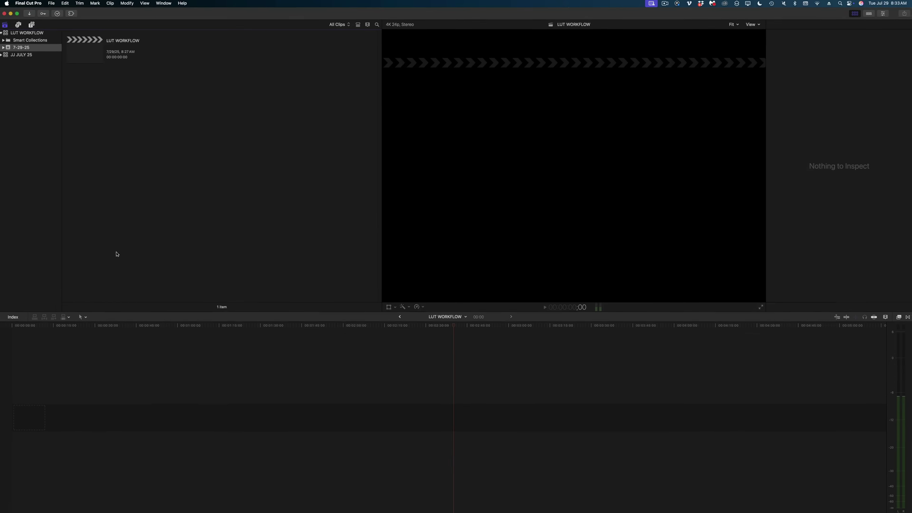
key("super+i")
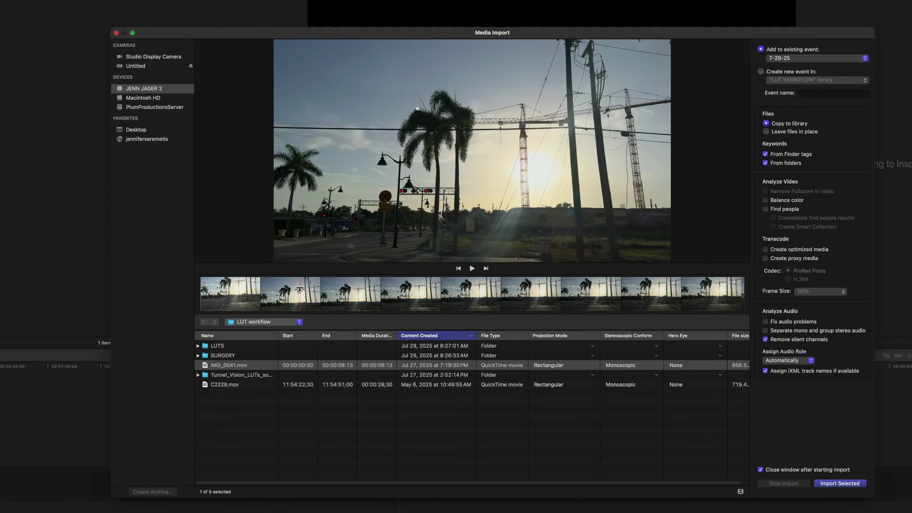
left_click(840, 483)
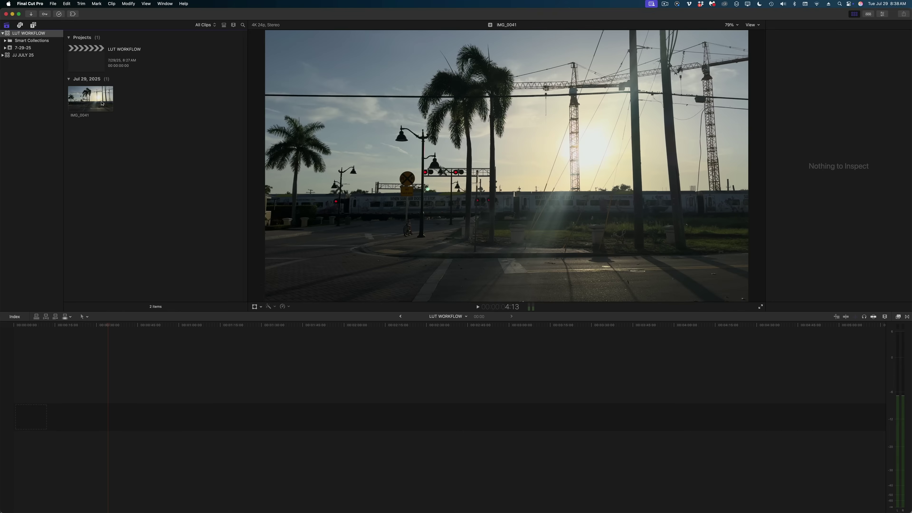
Step: Show IMG_0041's Extended metadata, revealing the Apple Log camera LUT, and display Video Scopes
left_click(92, 98)
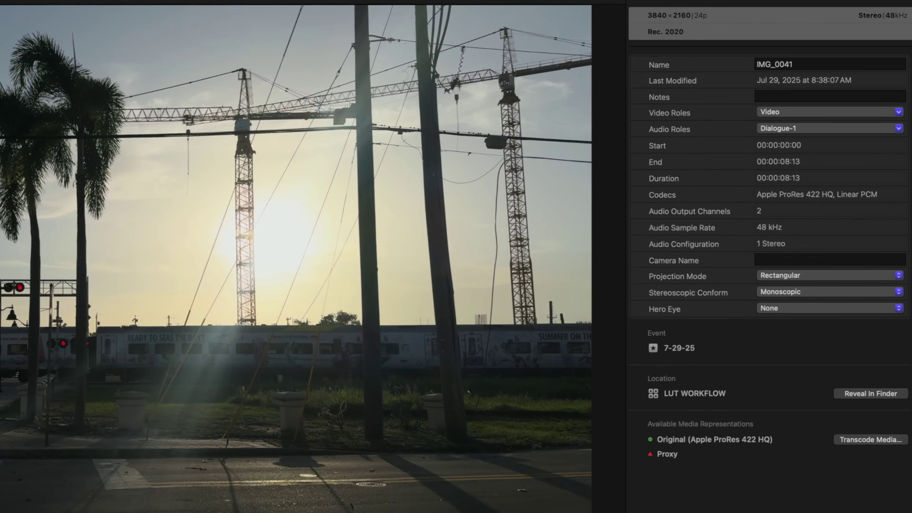
left_click(682, 319)
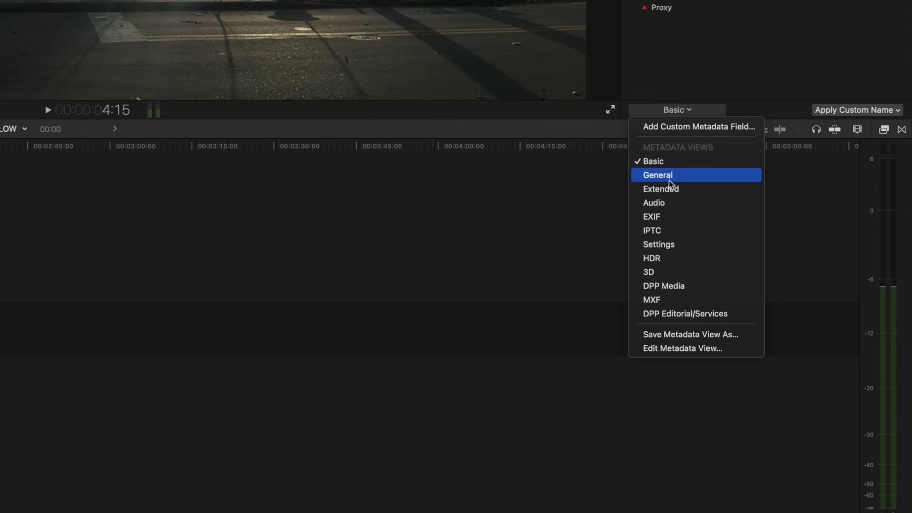
left_click(667, 184)
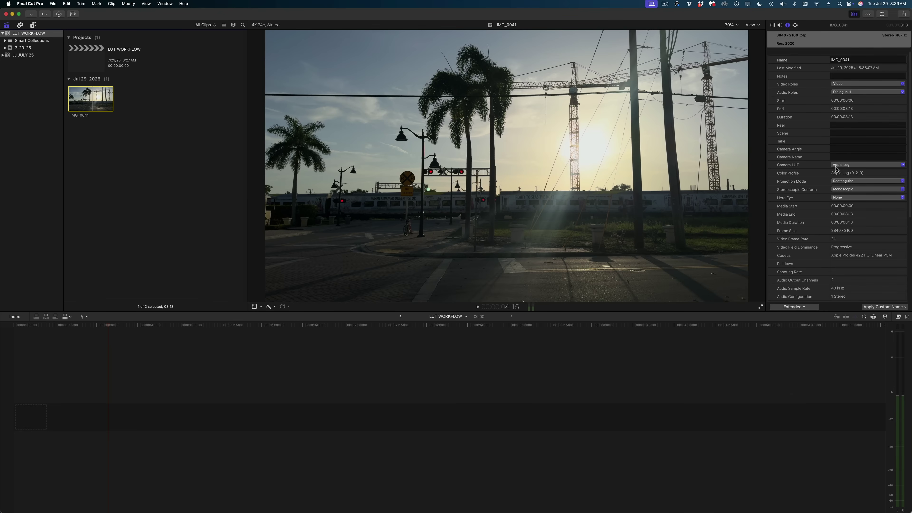
key("super+7")
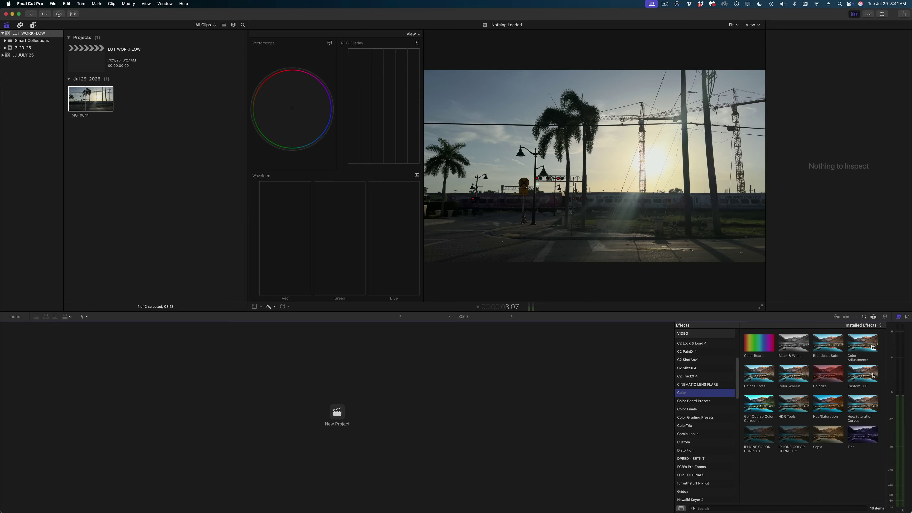
Step: Select the Custom LUT effect in the Effects browser's Color category
left_click(872, 376)
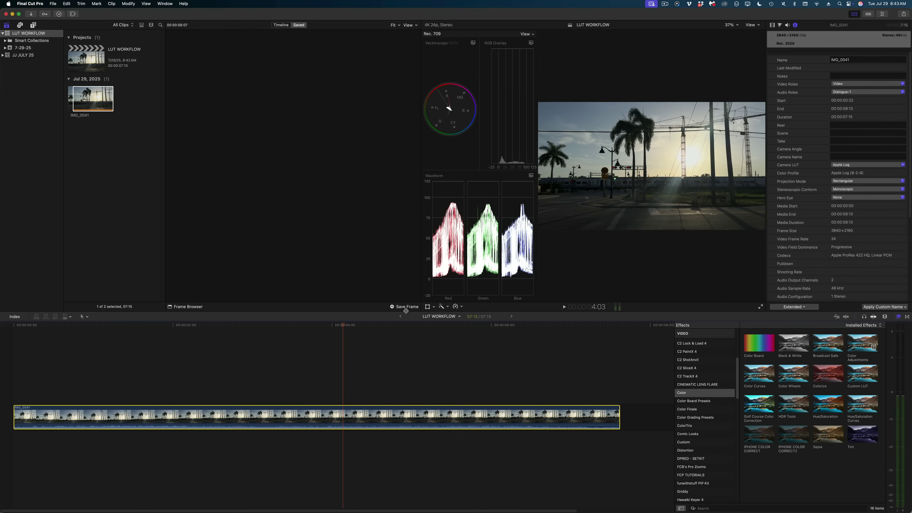
Step: Save the current frame as a reference in the Comparison Viewer
key("ctrl+super+6")
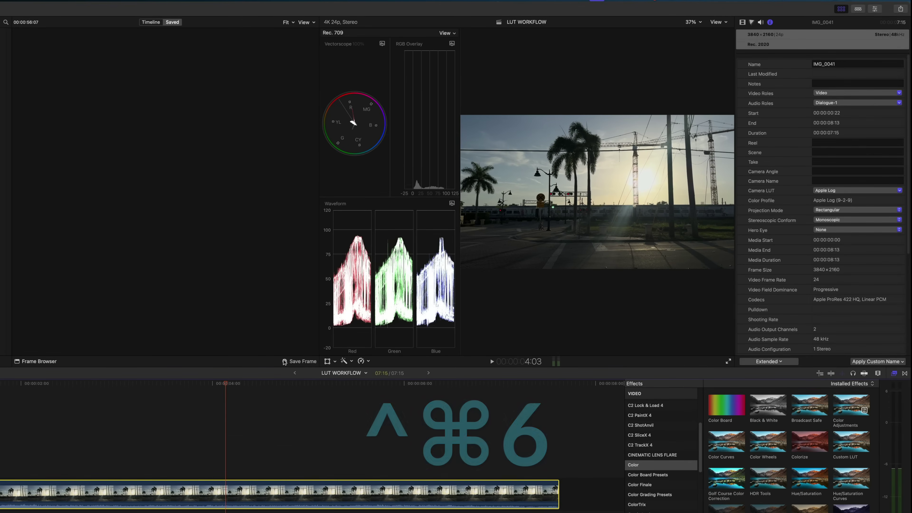
left_click(294, 363)
left_click(293, 362)
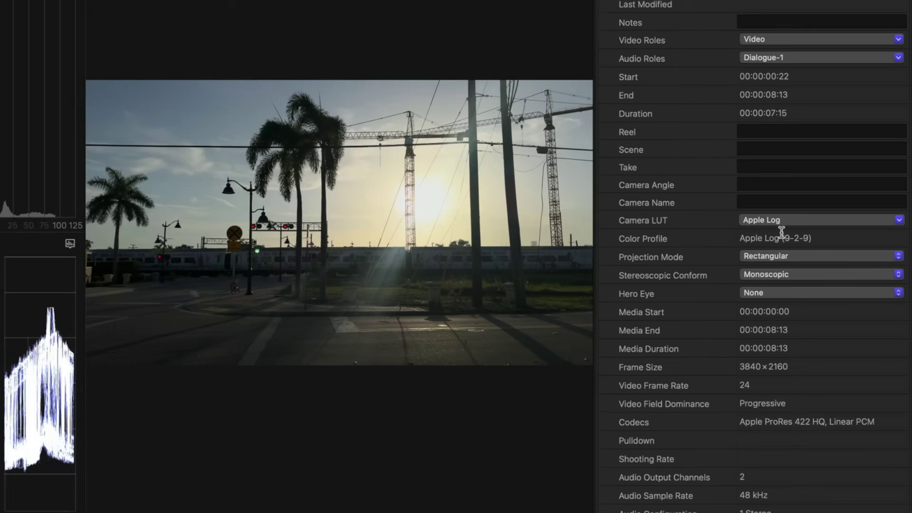
Step: Set IMG_0041's camera LUT to None and apply a Custom LUT effect to it
left_click(773, 221)
left_click(768, 237)
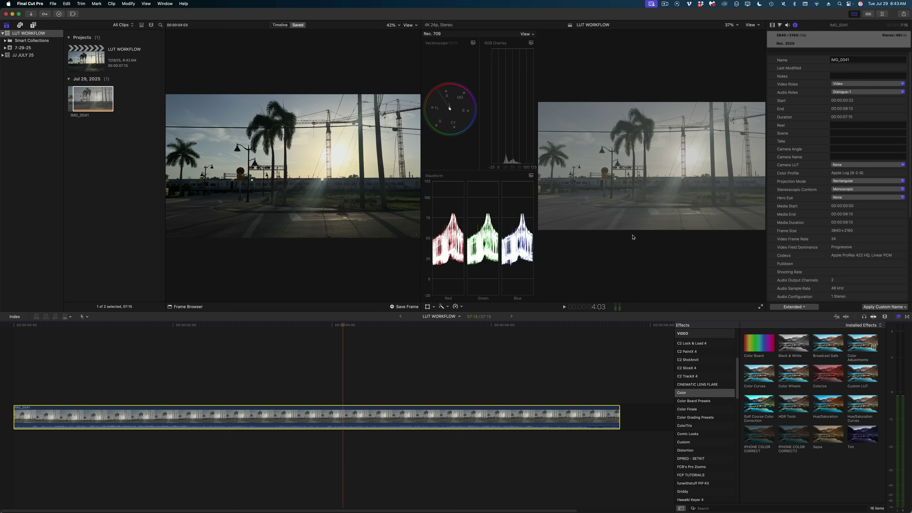
left_click_drag(870, 379, 432, 428)
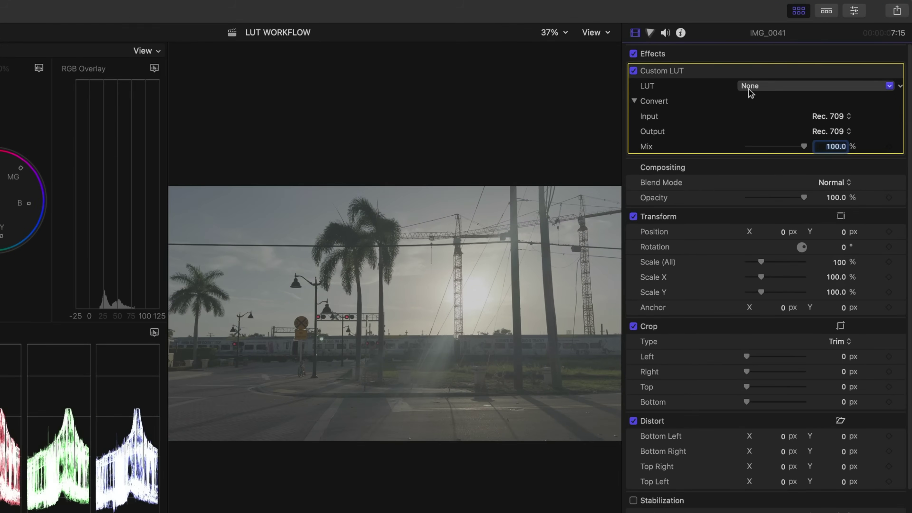
Step: Load AppleLogToRec709-v1.0.cube from disk into the clip's Custom LUT effect
left_click(753, 87)
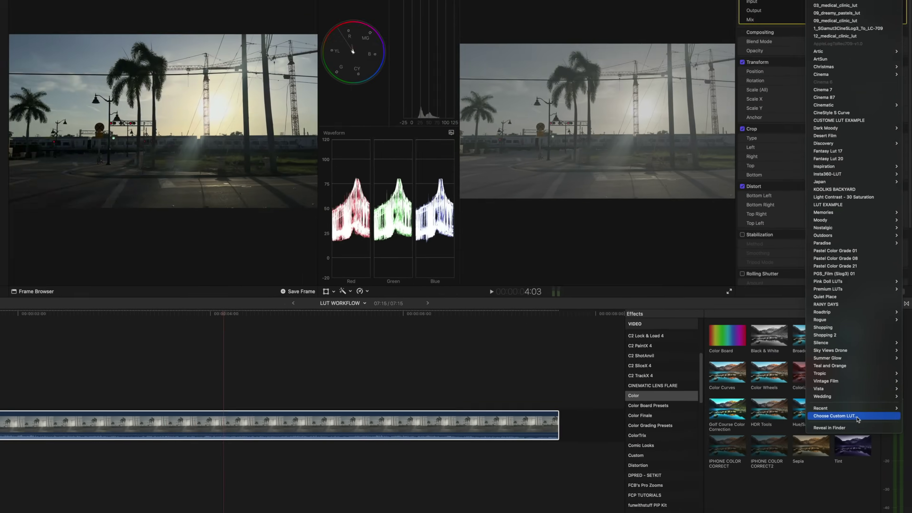
left_click(822, 441)
left_click(321, 234)
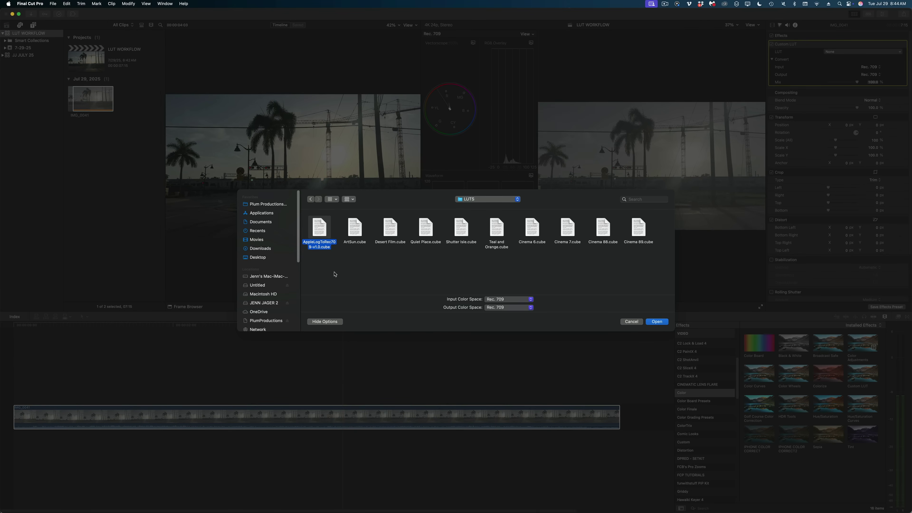
left_click(656, 322)
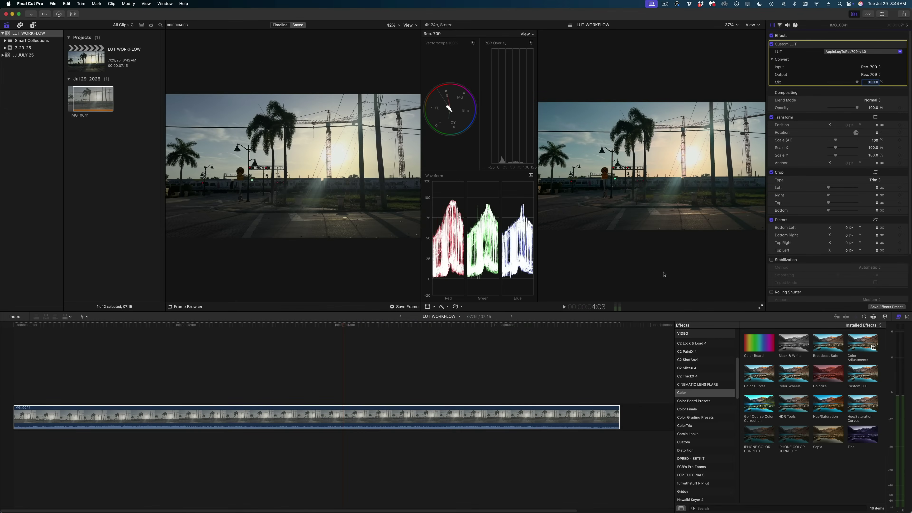
left_click(759, 25)
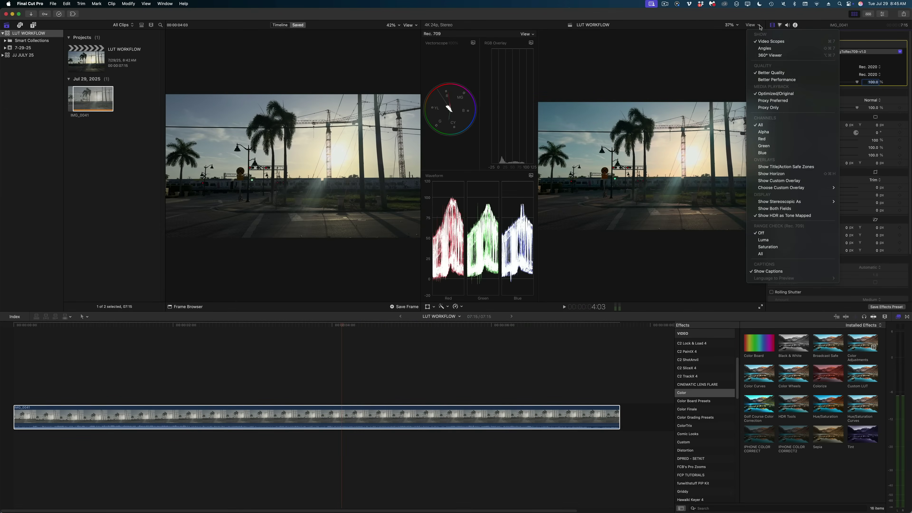
Step: Hide scopes and browser, widen the comparison frame, and set Custom LUT Mix to 59.52%
left_click(763, 41)
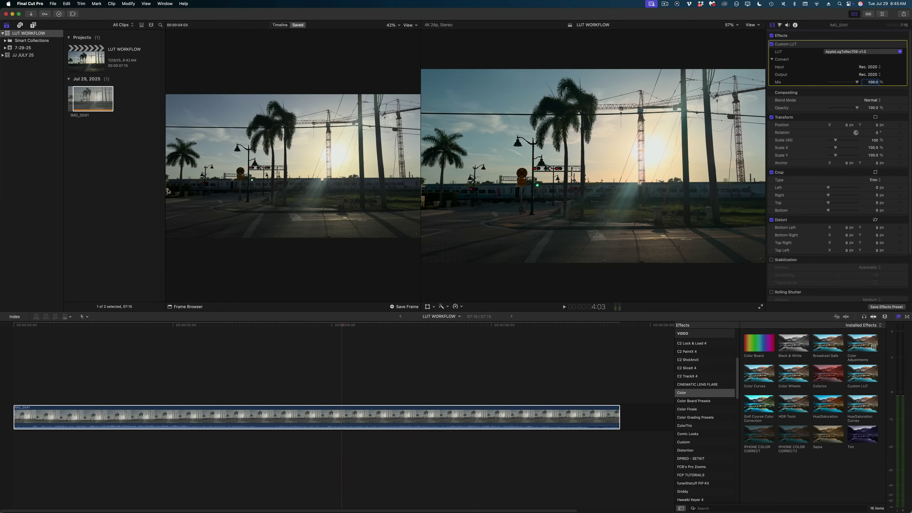
left_click(854, 14)
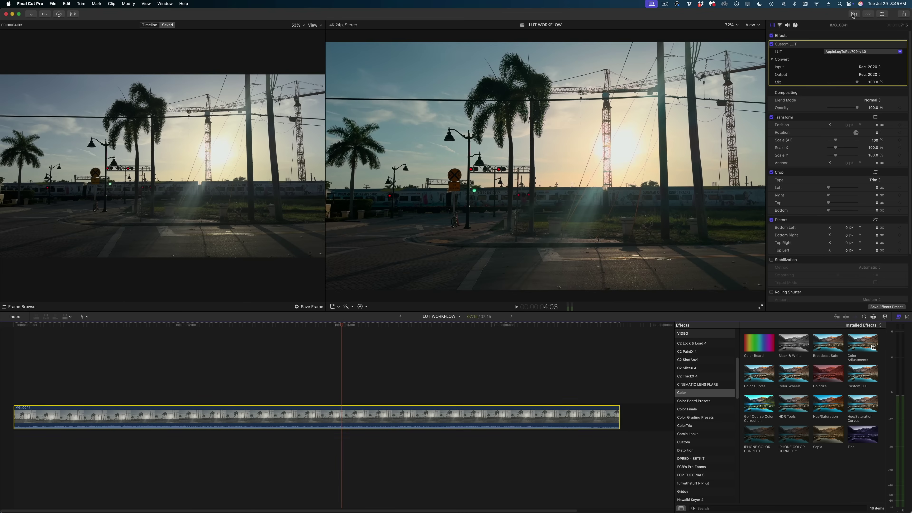
left_click(326, 300)
left_click_drag(325, 299, 384, 299)
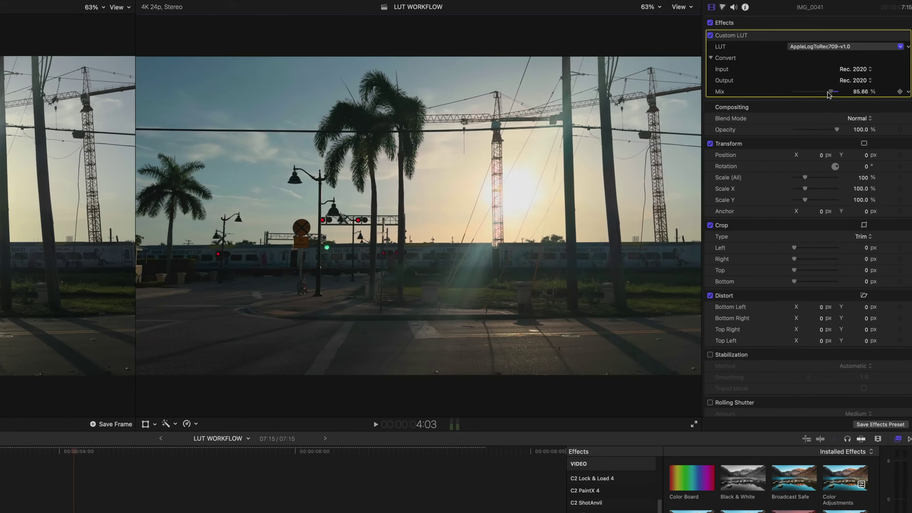
mouse_move(847, 85)
left_mouse_down()
mouse_move(787, 94)
mouse_move(843, 86)
left_mouse_up()
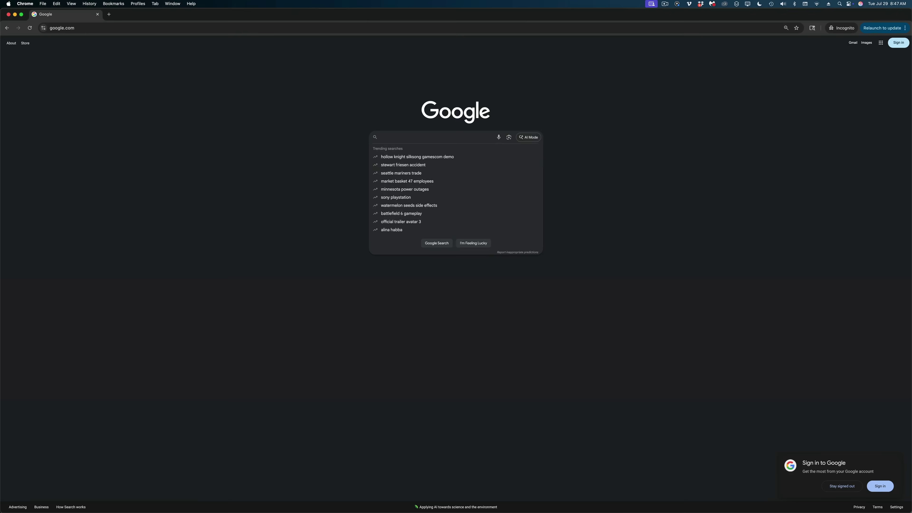
Step: Search Google for 'sony a7 iv luts' and open Sony's LUT Library page
type("sony ")
type("a7")
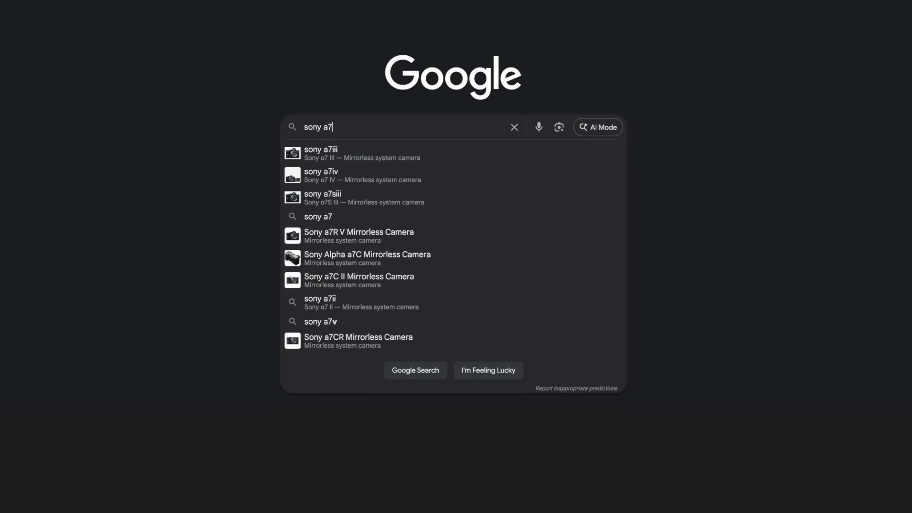
type(" iv luts")
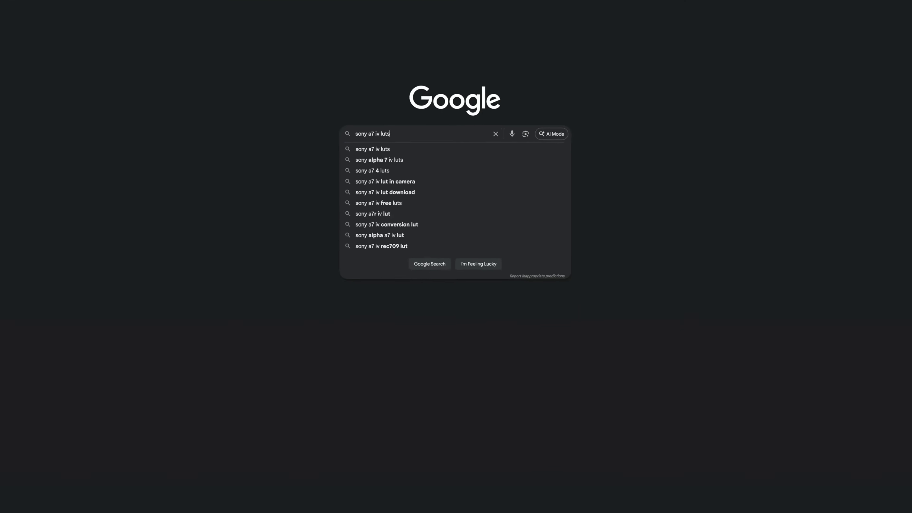
key("Return")
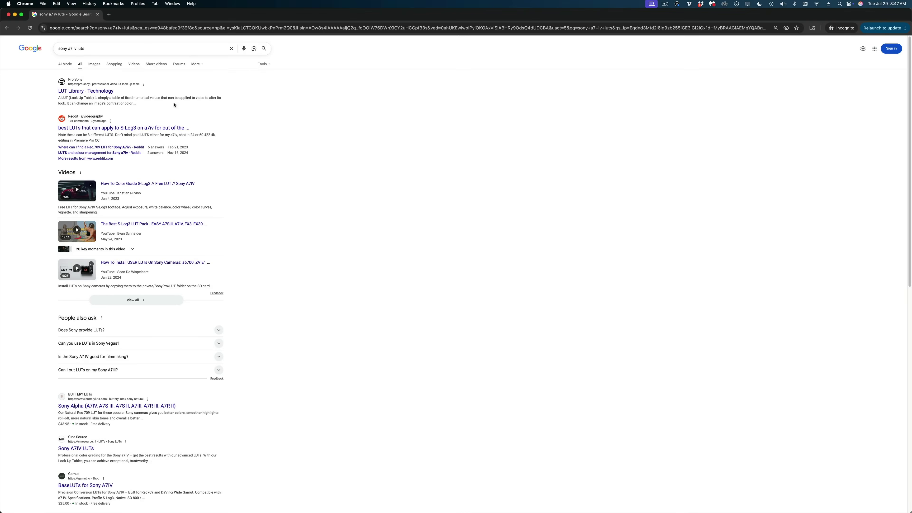
left_click(96, 92)
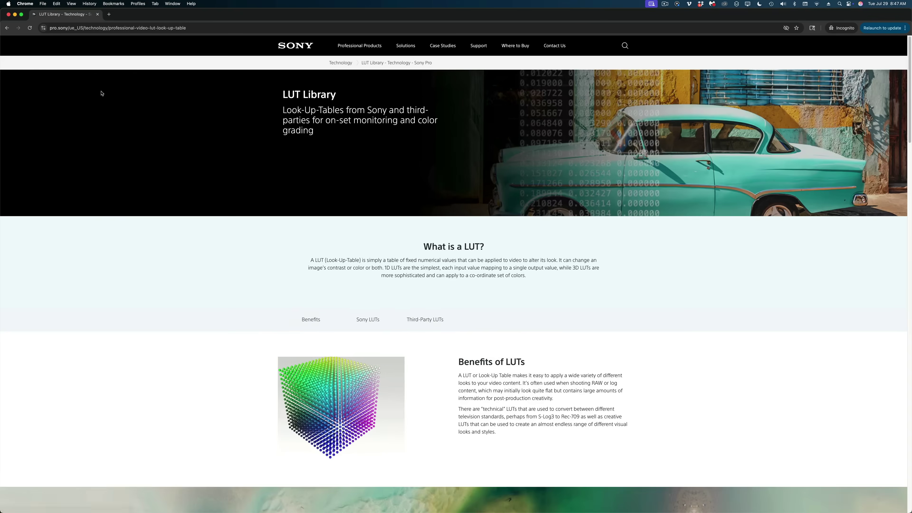
scroll(612, 403, "down", 10)
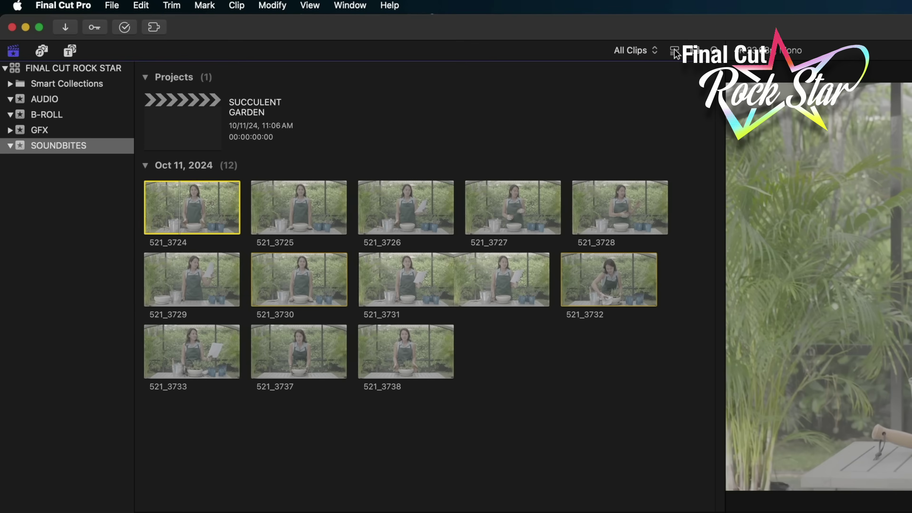
left_click(675, 51)
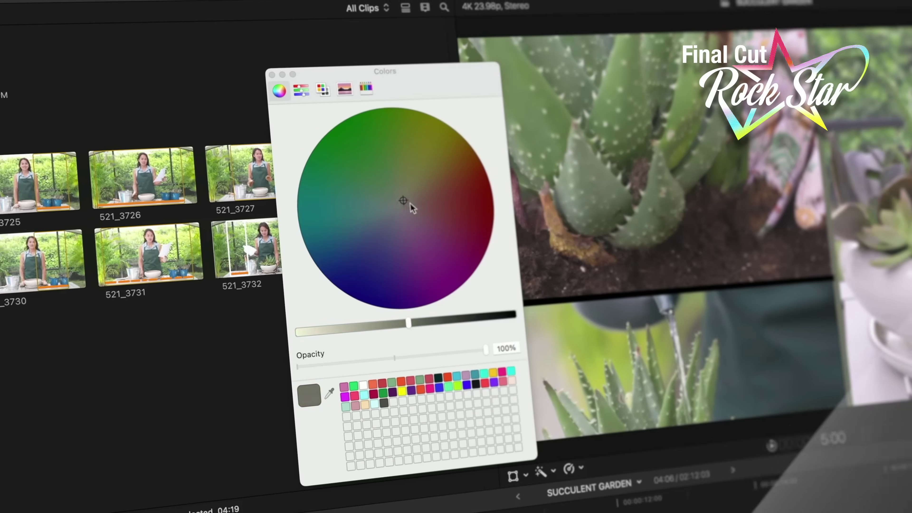
left_click_drag(410, 202, 370, 256)
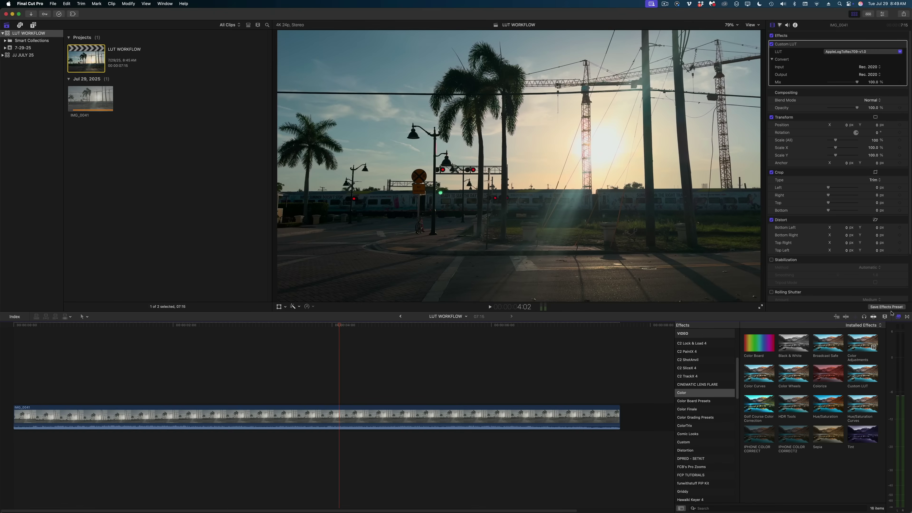
Step: Add a second Custom LUT above the first and load the LUTS folder into it
left_click_drag(864, 379, 506, 423)
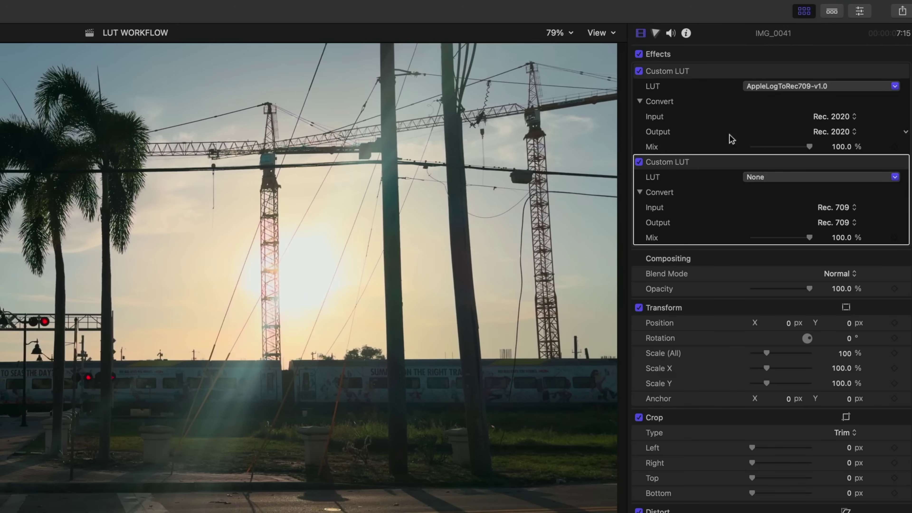
left_click_drag(790, 160, 719, 88)
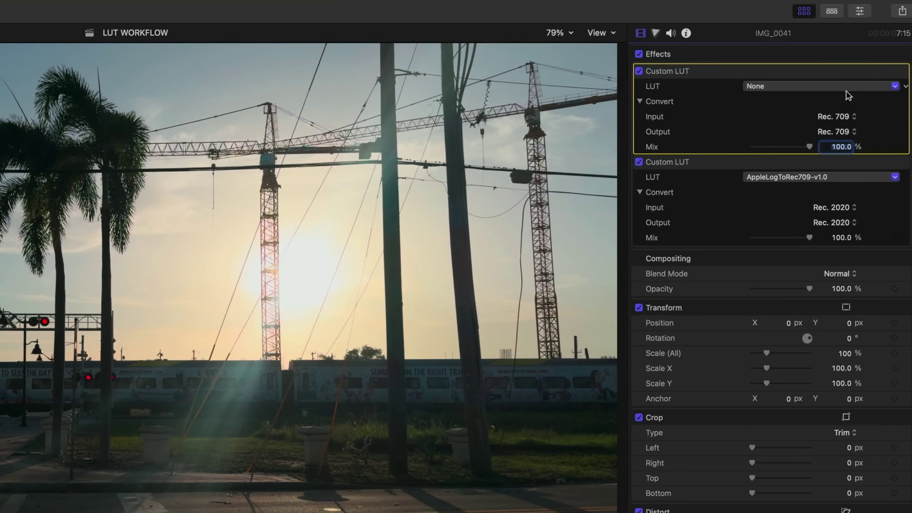
left_click(832, 87)
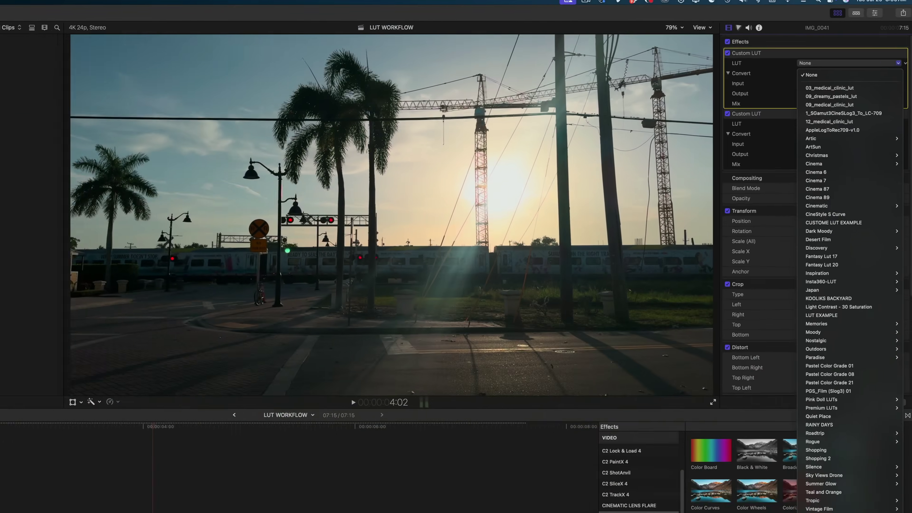
left_click(809, 510)
left_click(653, 324)
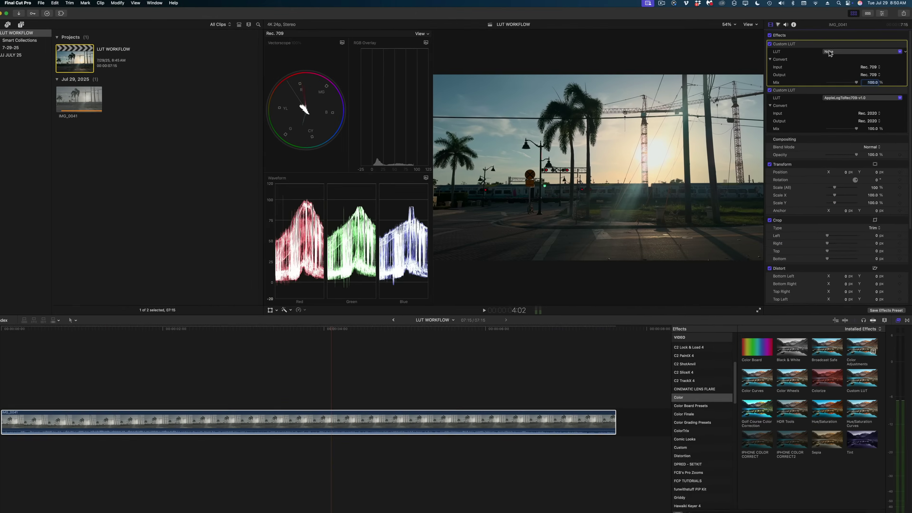
Step: Try 03_medical_clinic_lut, 09_dreamy_pastels_lut, 09_medical_clinic_lut, ending on 1_SGamut3CineSLog3_To_LC-709
left_click(831, 53)
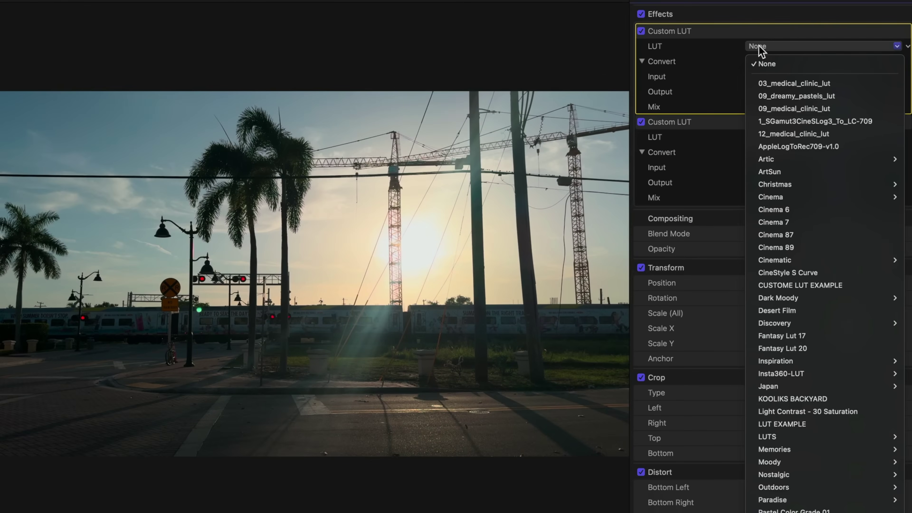
left_click(765, 82)
left_click(769, 50)
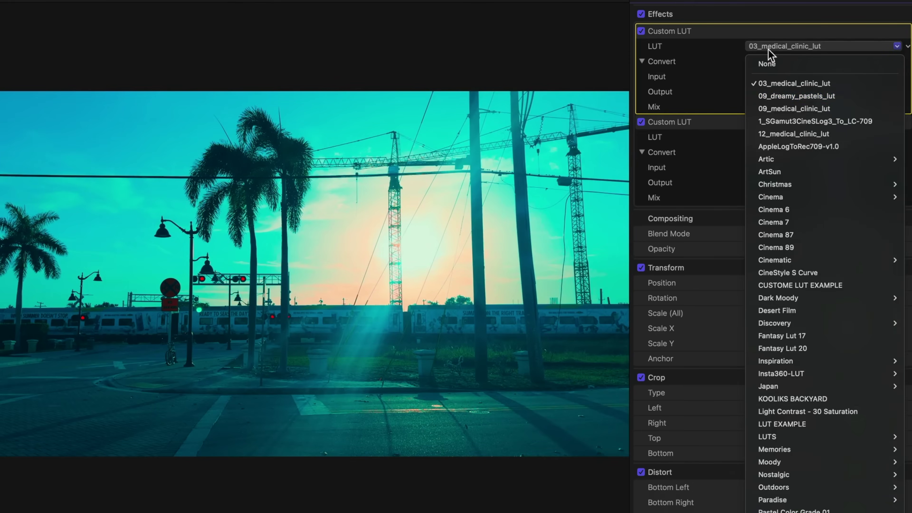
left_click(771, 95)
left_click(776, 54)
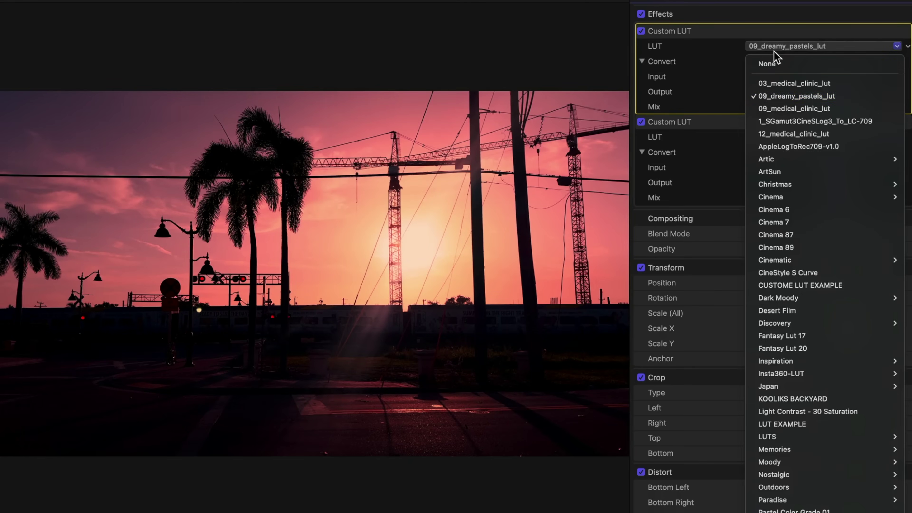
left_click(773, 108)
left_click(775, 59)
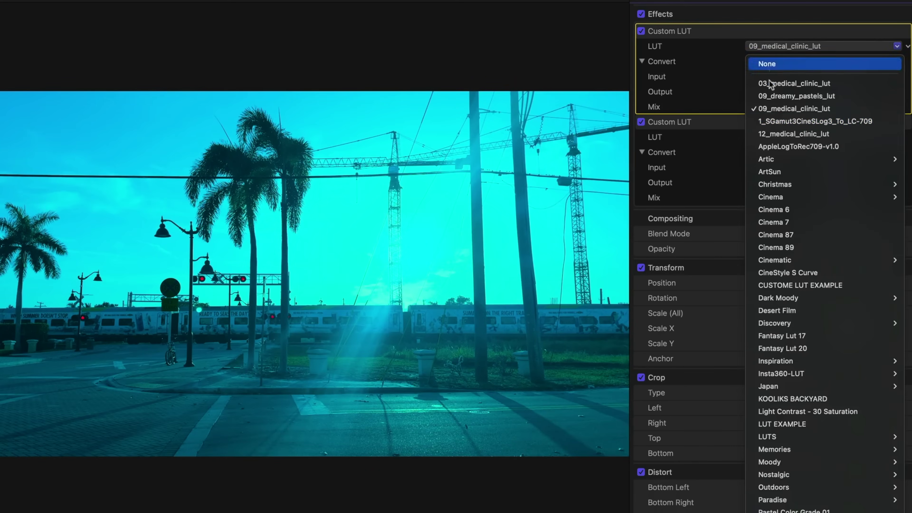
left_click(774, 122)
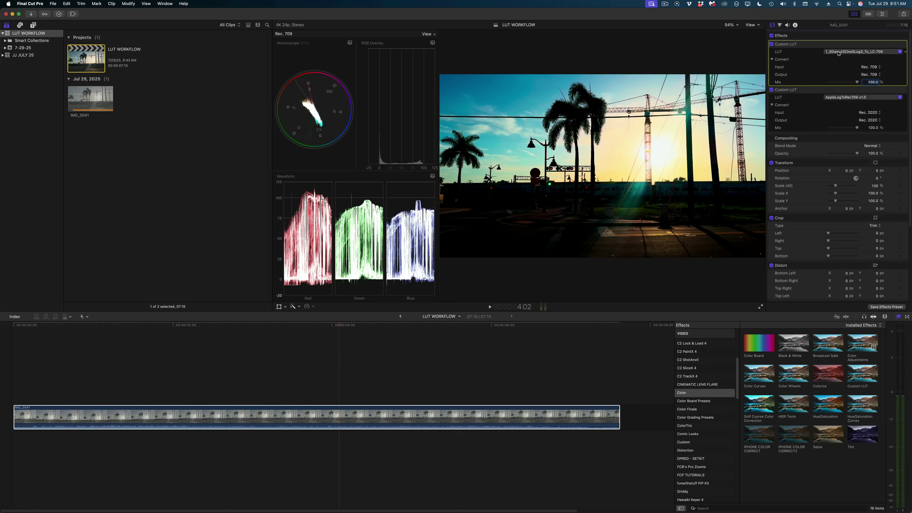
Step: Audition the 12_medical_clinic_lut, Artic - 23 and Cinema 87 LUTs on the clip
left_click(863, 52)
left_click(840, 95)
left_click(862, 51)
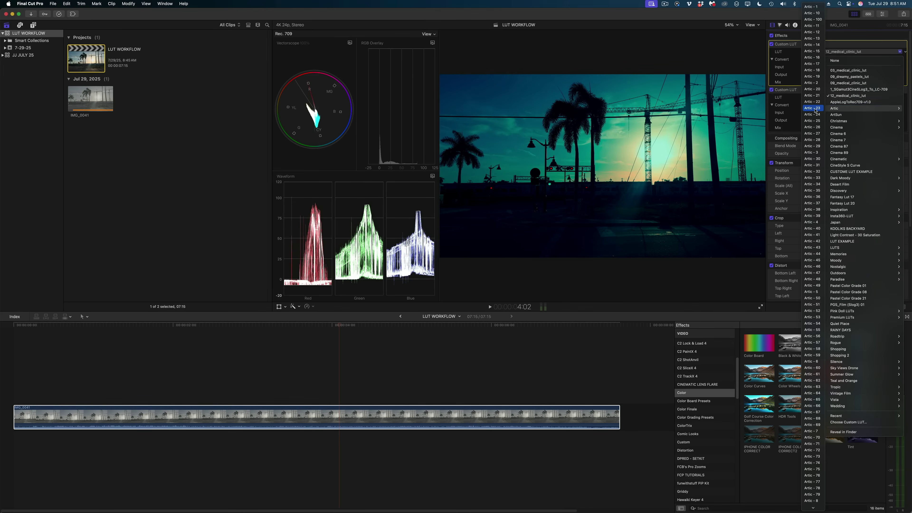
left_click(820, 109)
left_click(862, 51)
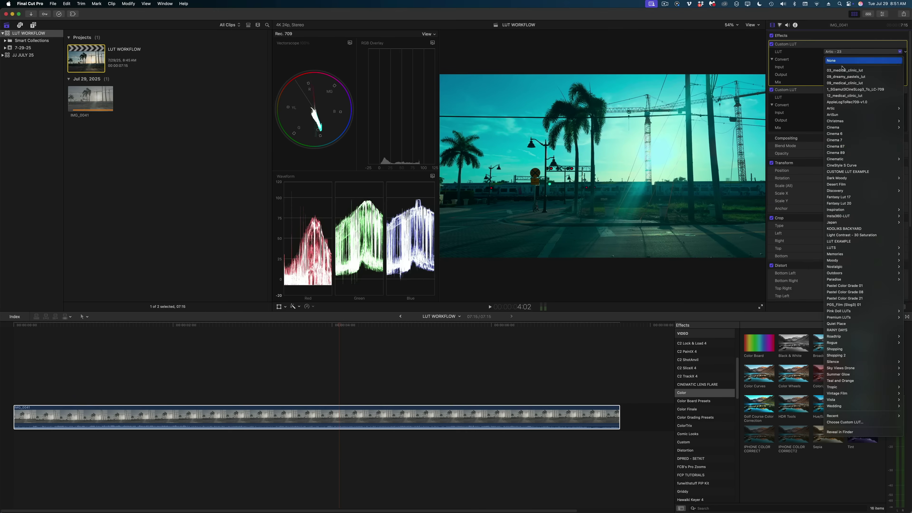
left_click(835, 147)
Step: Try Cinema 89 and Desert Film, then settle on Dark Moody -33
left_click(862, 51)
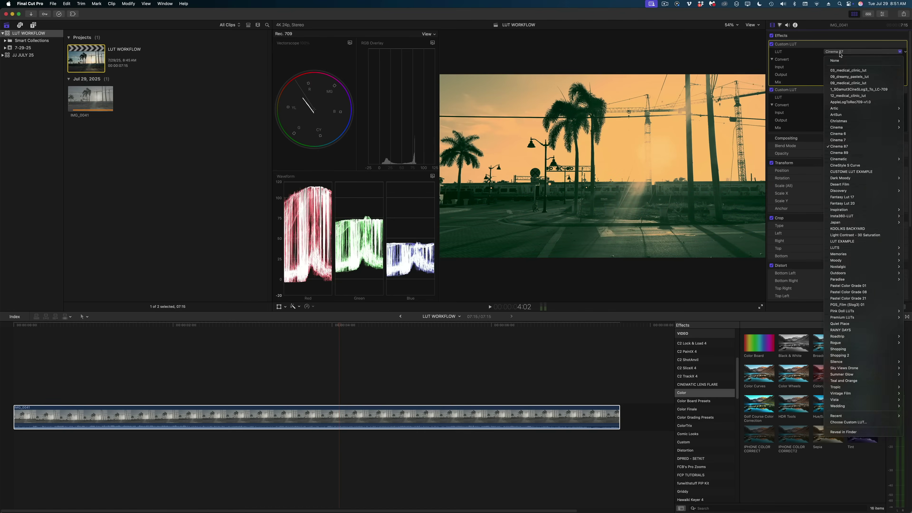
left_click(839, 153)
left_click(862, 52)
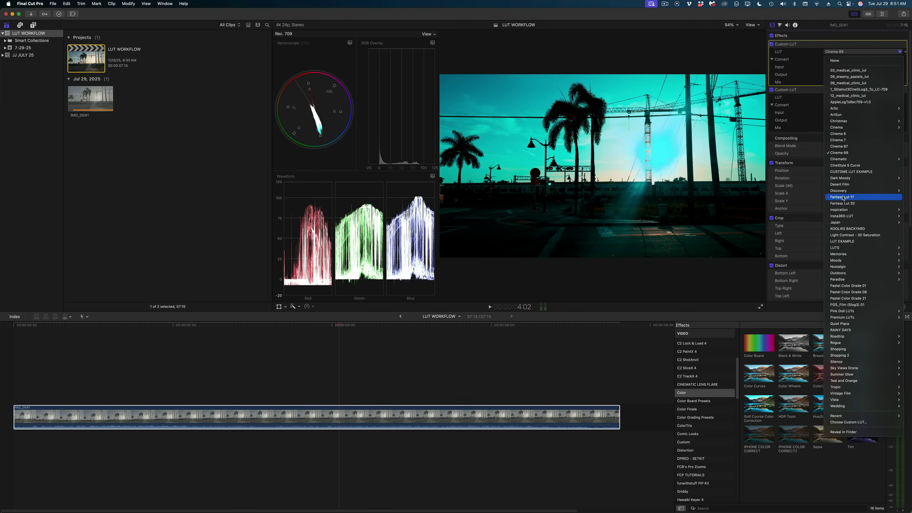
left_click(843, 185)
left_click(862, 51)
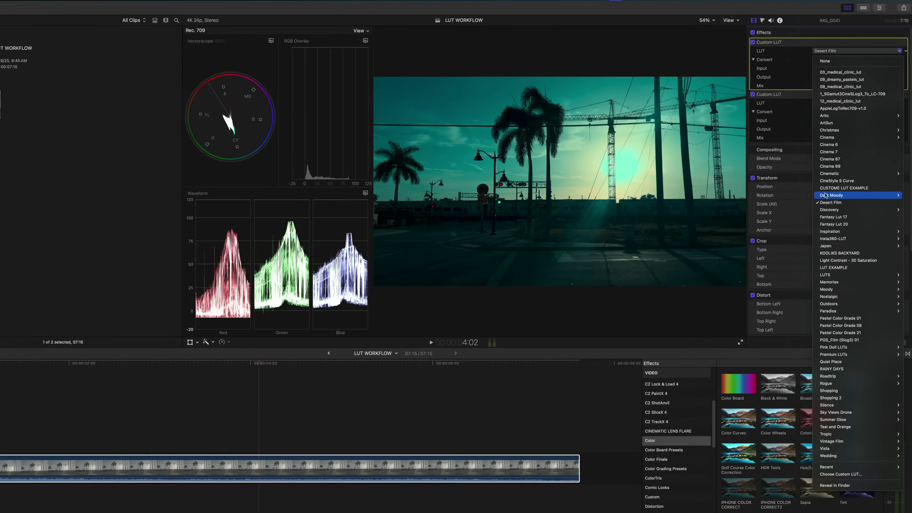
mouse_move(841, 178)
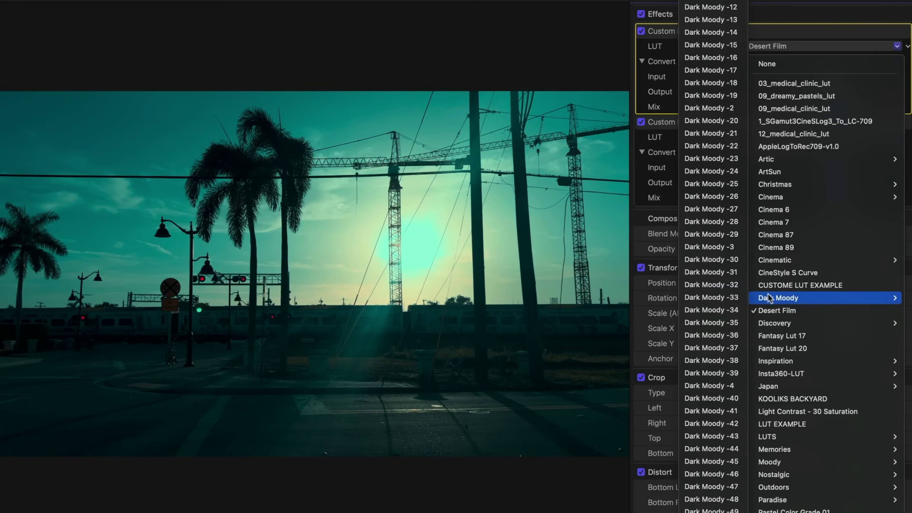
left_click(714, 298)
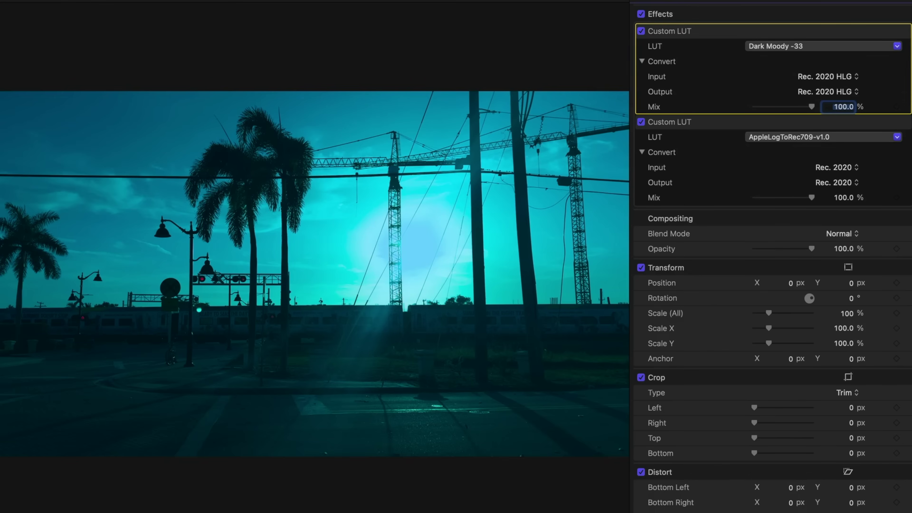
left_click(787, 47)
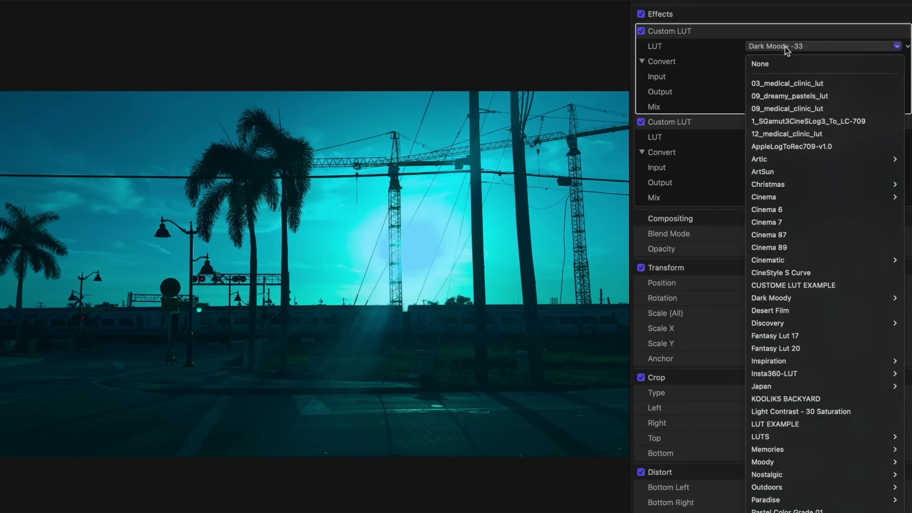
Step: Switch the first Custom LUT to Cinema 6 and lower both LUTs' Mix amounts
left_click(776, 210)
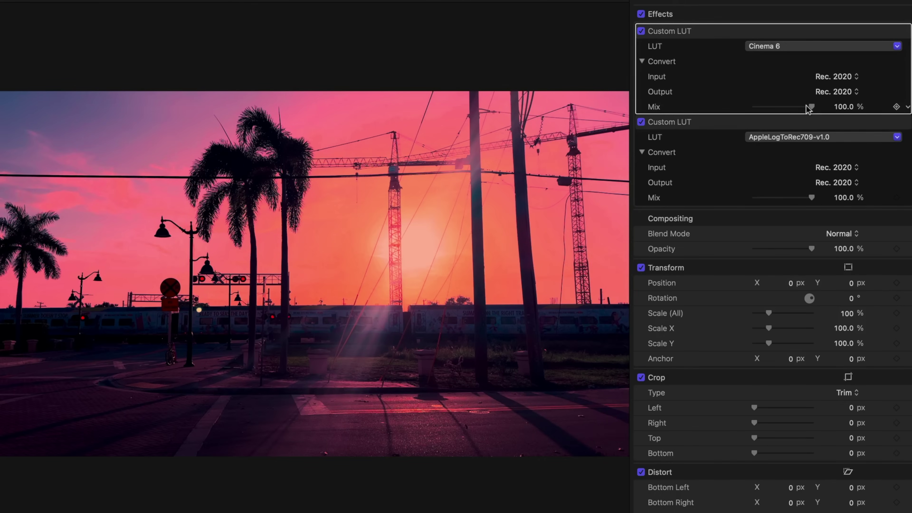
left_click_drag(811, 111, 793, 111)
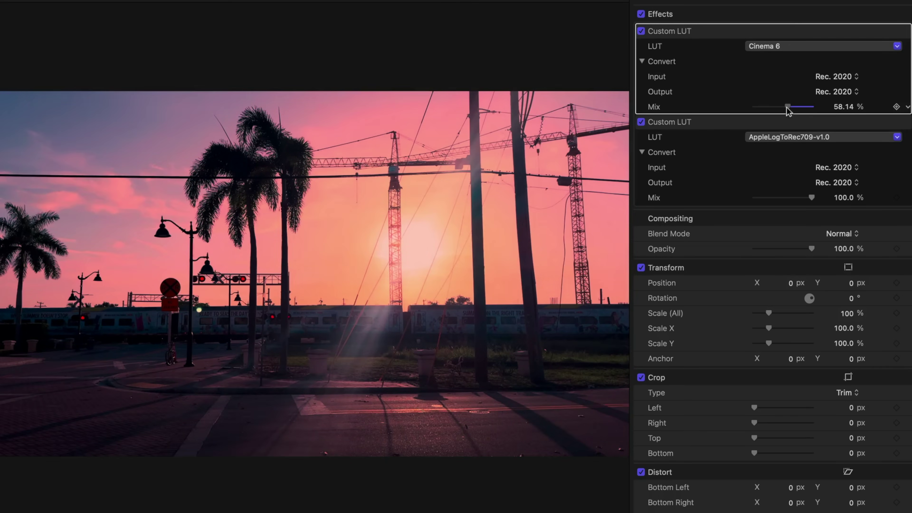
left_click_drag(811, 198, 793, 200)
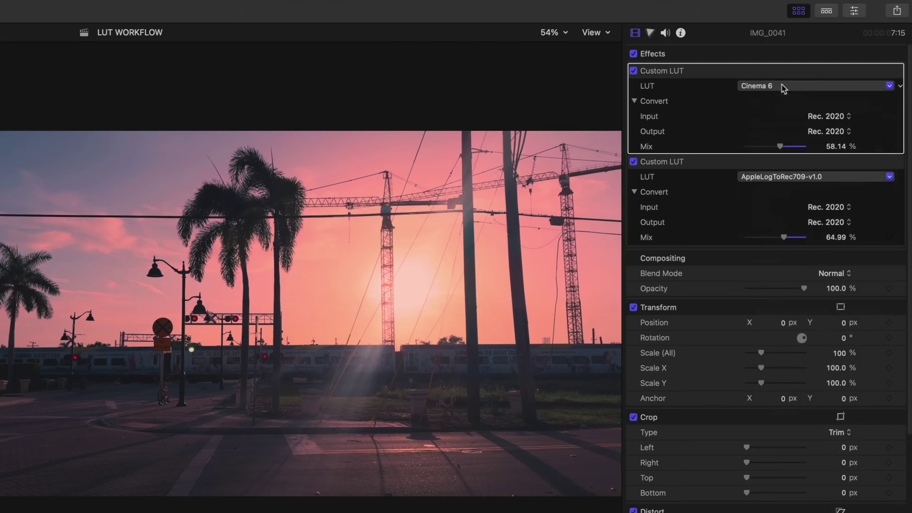
Step: Reveal the LUT file in Finder, trash the Silence folder, then raise the second LUT's mix
left_click(784, 88)
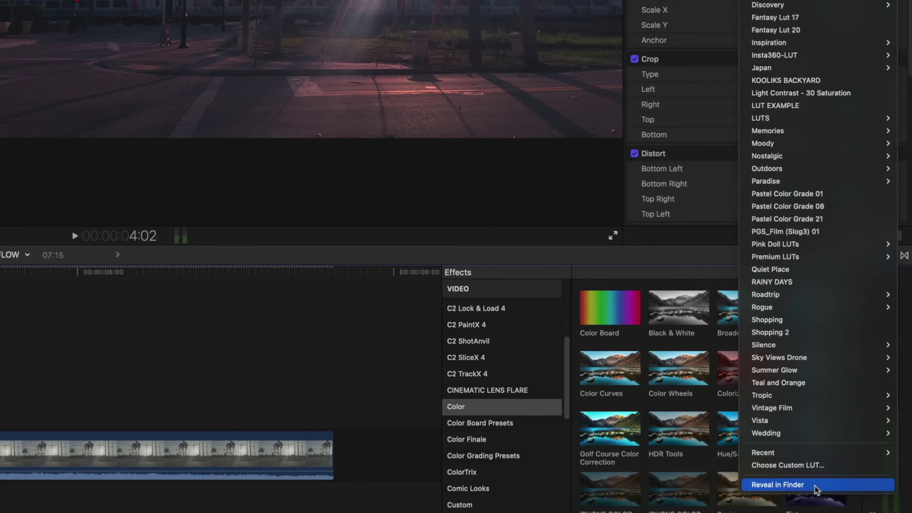
left_click(816, 486)
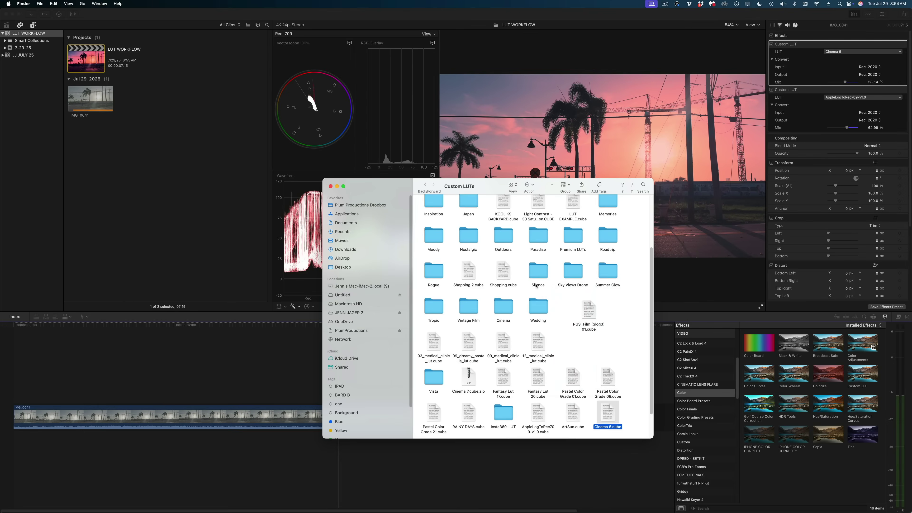
right_click(494, 266)
left_click(555, 291)
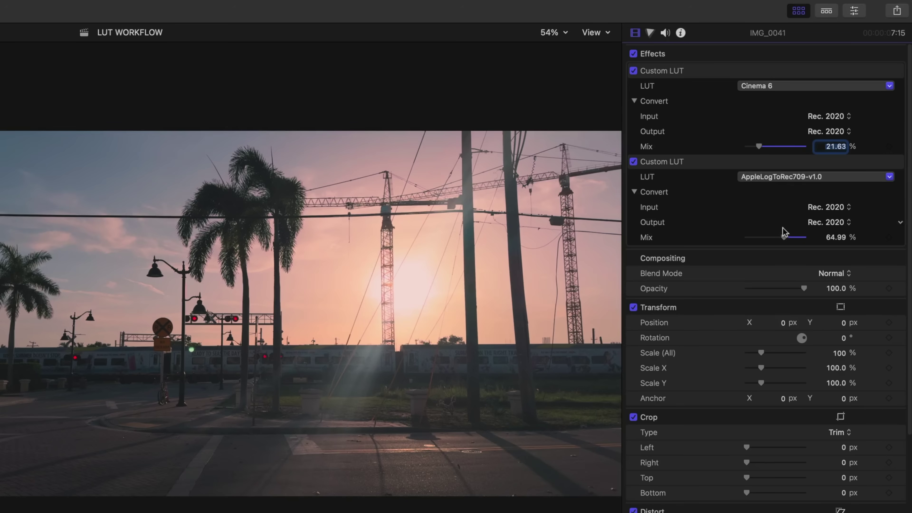
left_click_drag(784, 236, 797, 237)
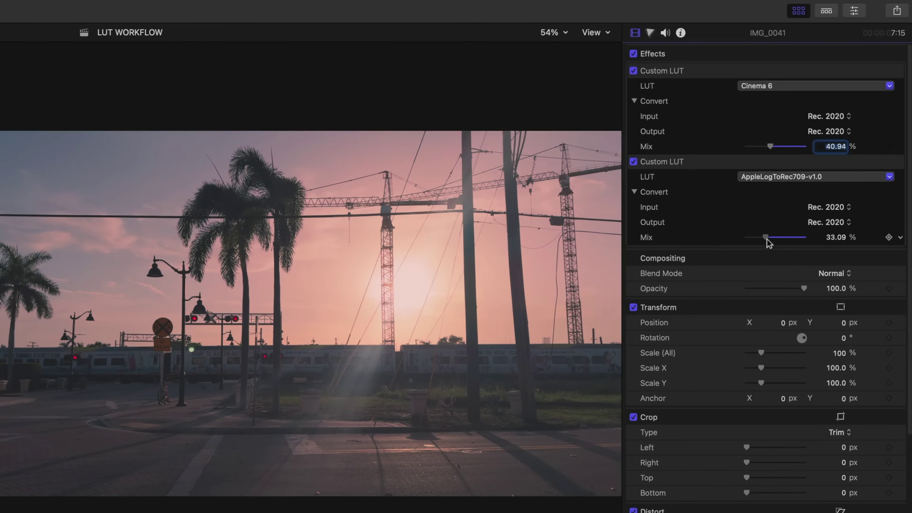
Step: Add a Color Adjustments correction and move it above the two Custom LUTs
left_click(650, 33)
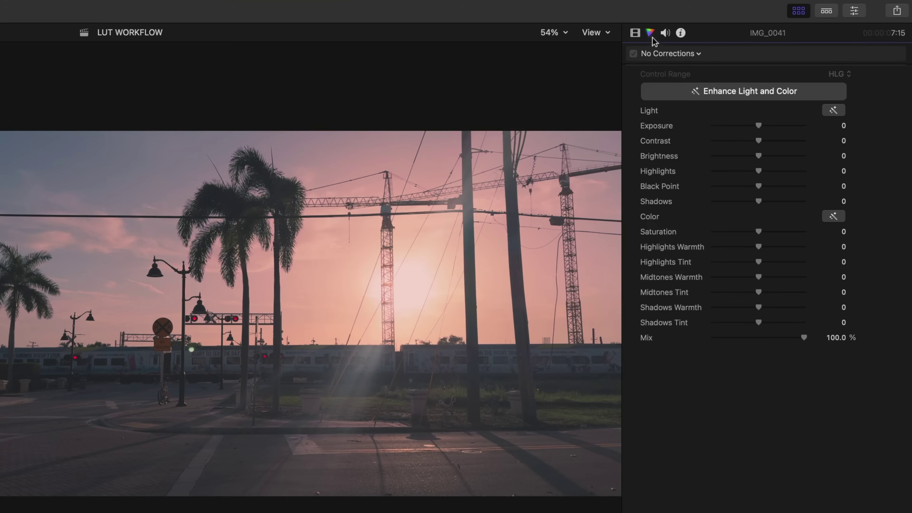
left_click(698, 55)
left_click(698, 139)
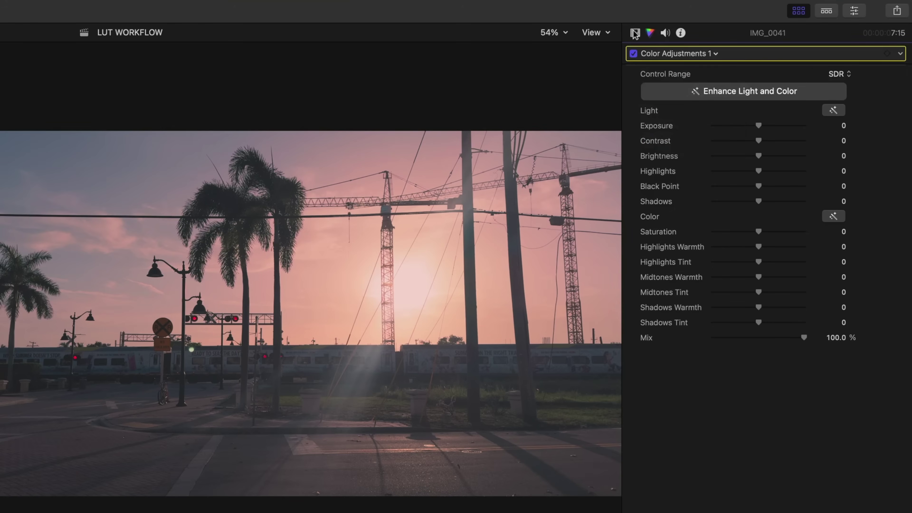
left_click(636, 33)
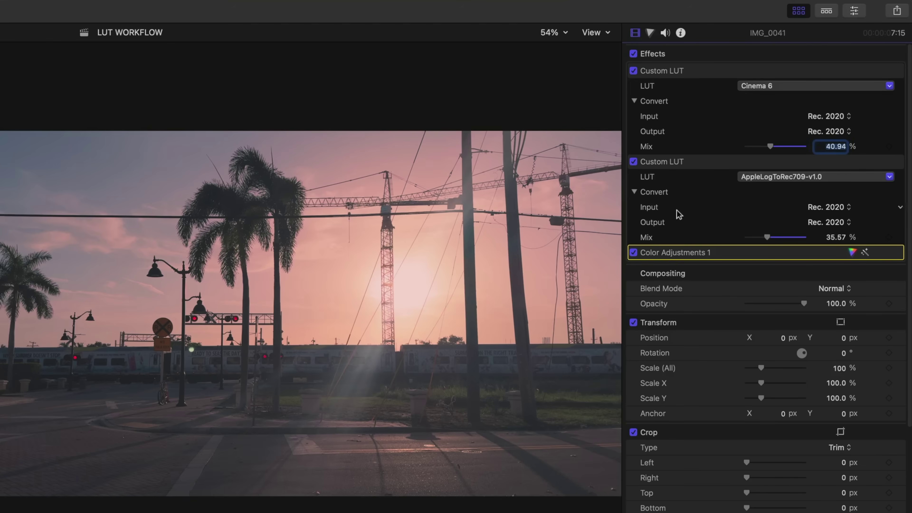
left_click_drag(676, 252, 675, 65)
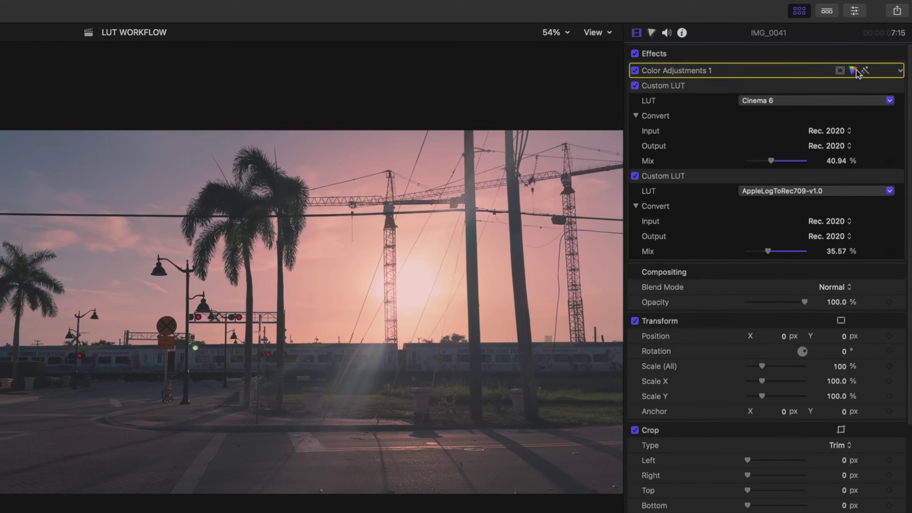
Step: Deepen the black point, lower shadows and brightness, set exposure to 39, and fine-tune the second LUT's mix
left_click(852, 70)
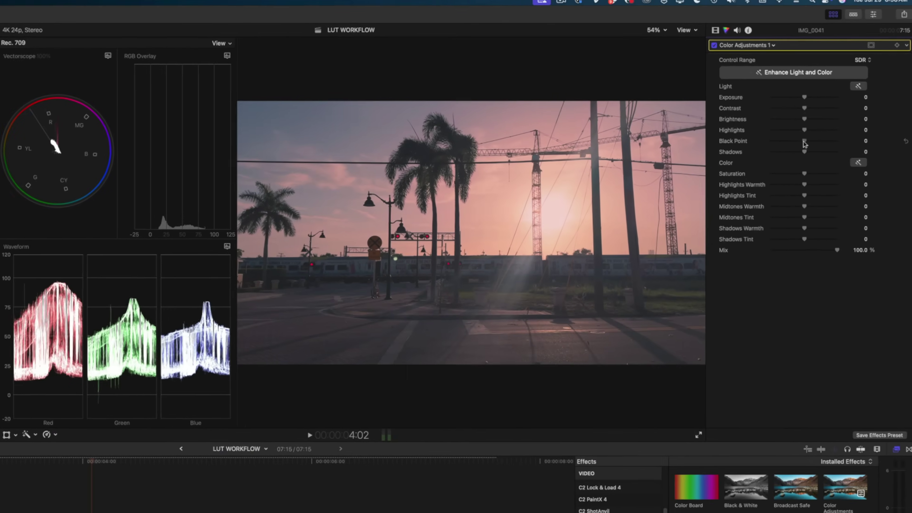
left_click_drag(804, 144, 785, 143)
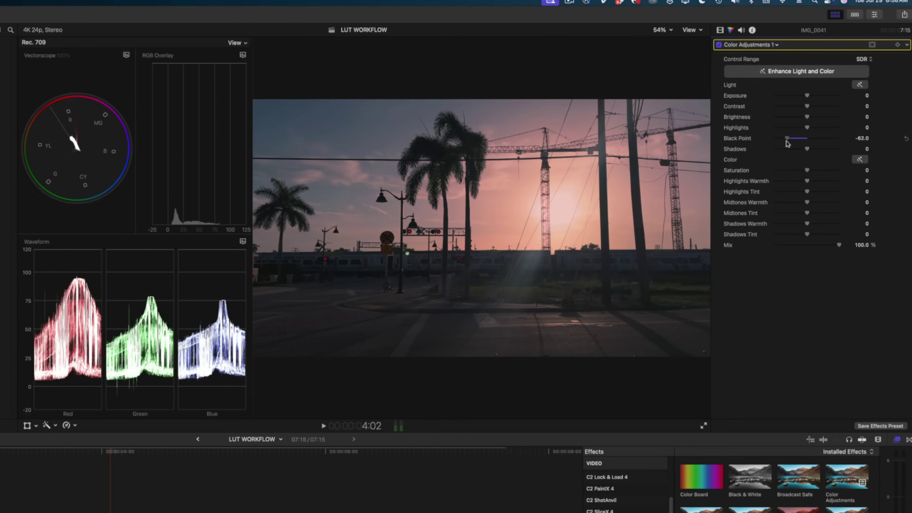
left_click_drag(805, 97, 819, 96)
left_click_drag(807, 149, 800, 151)
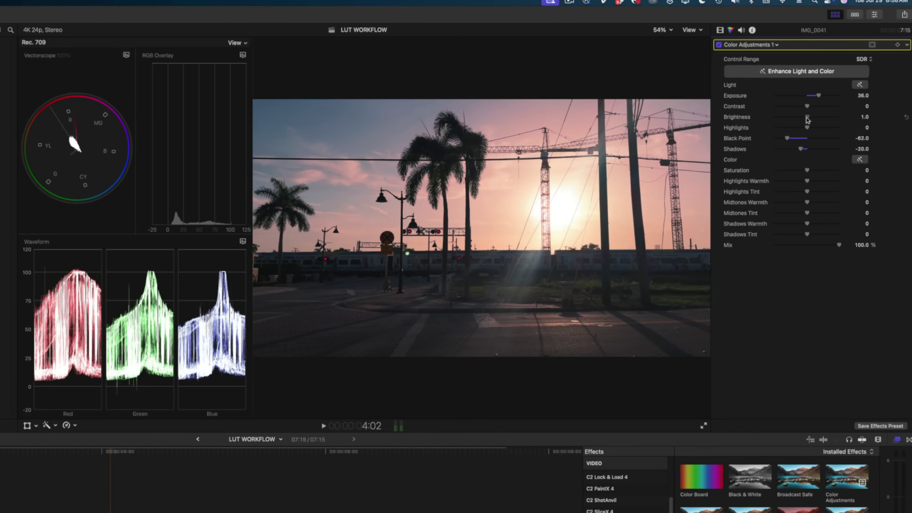
left_click_drag(807, 117, 815, 96)
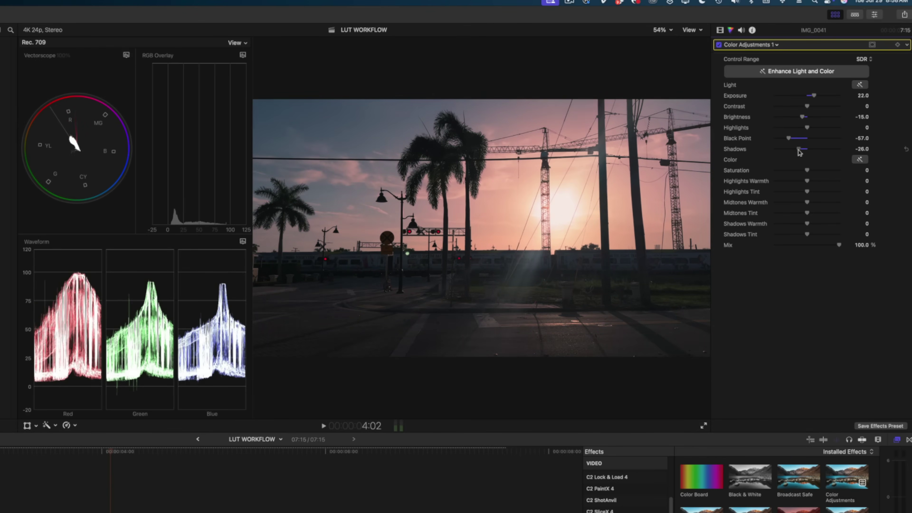
left_click_drag(813, 97, 819, 97)
left_click(720, 30)
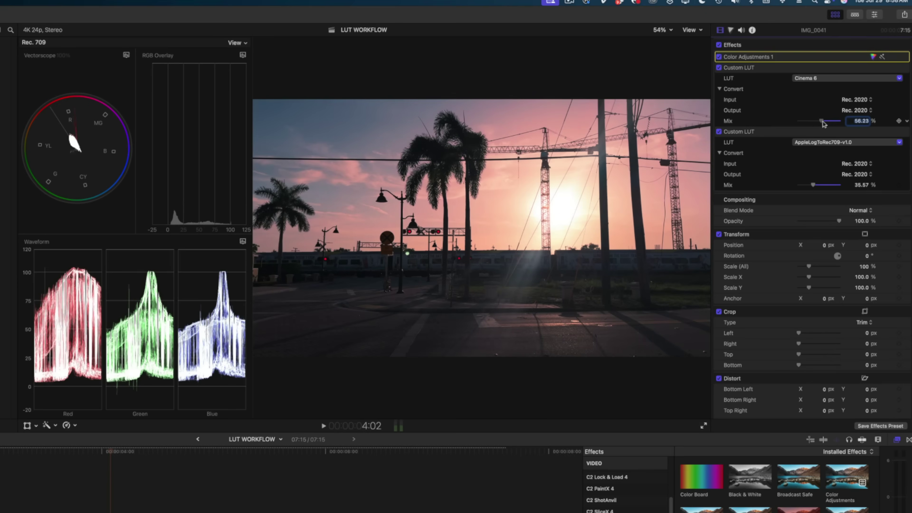
left_click_drag(814, 186, 812, 186)
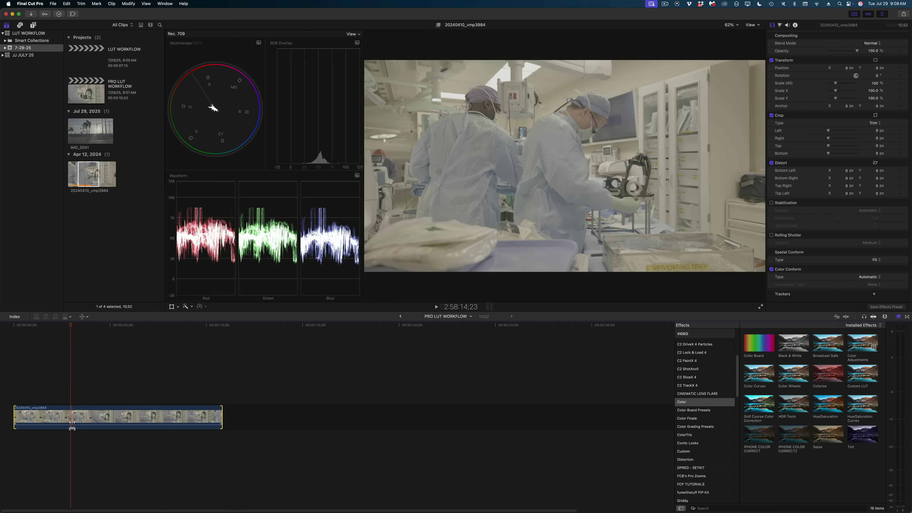
Step: Add a Custom LUT set to 1_SGamut3CineSLog3_To_LC-709 to the operating-room clip
key("a")
left_click(71, 423)
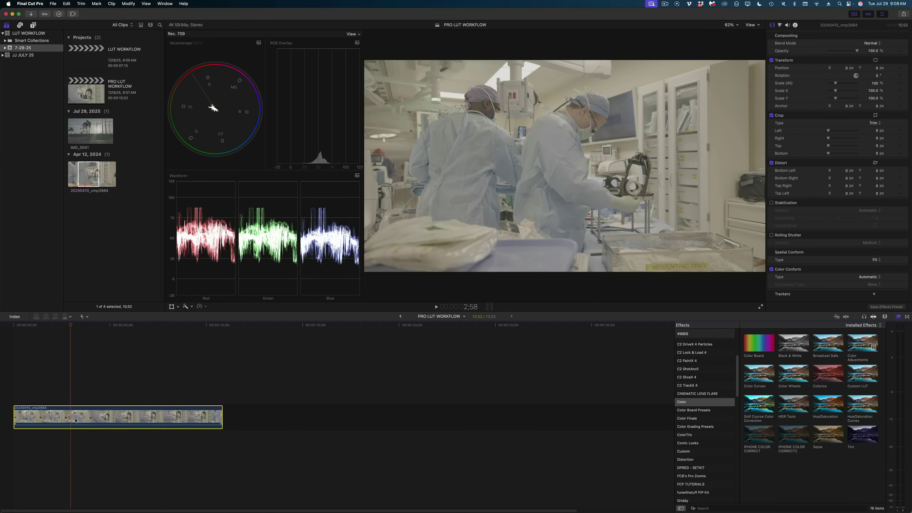
left_click_drag(874, 382, 173, 419)
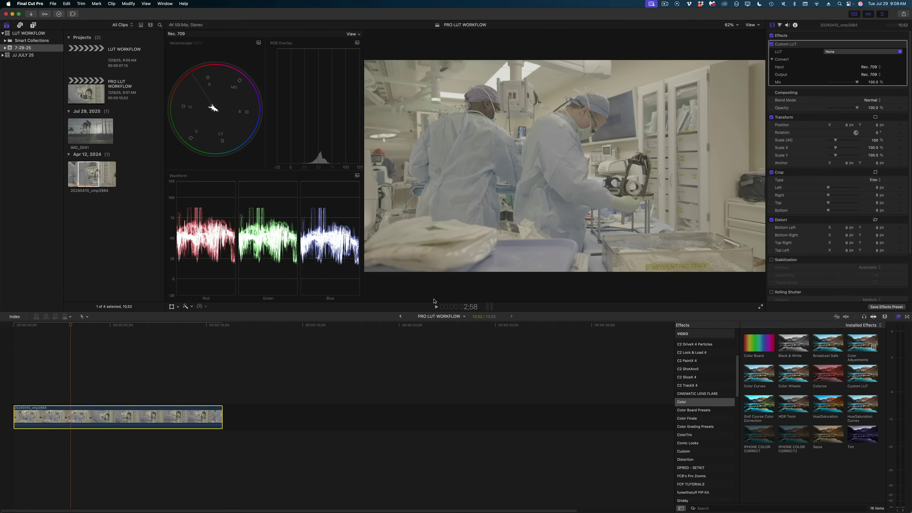
left_click(826, 52)
left_click(836, 89)
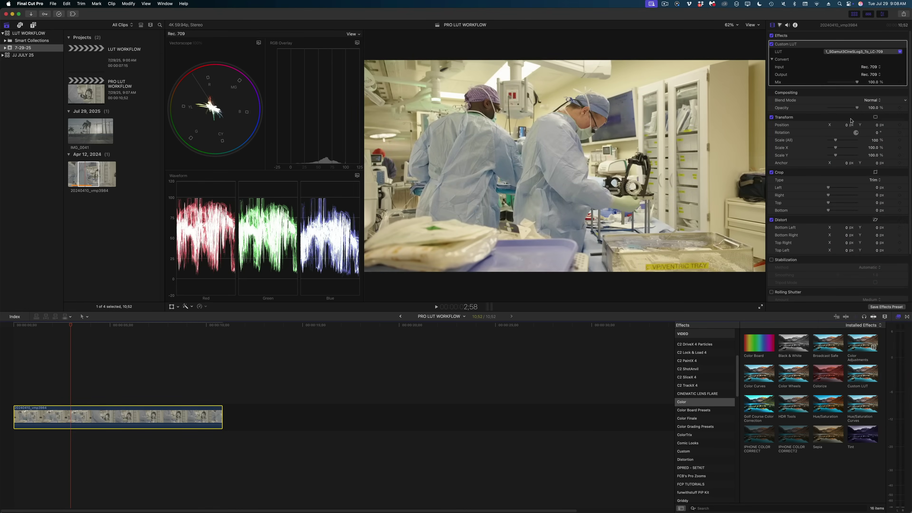
Step: Add a second Custom LUT using Teal and Orange and lower its mix to 70.83%
left_click_drag(863, 374, 144, 417)
left_click(862, 97)
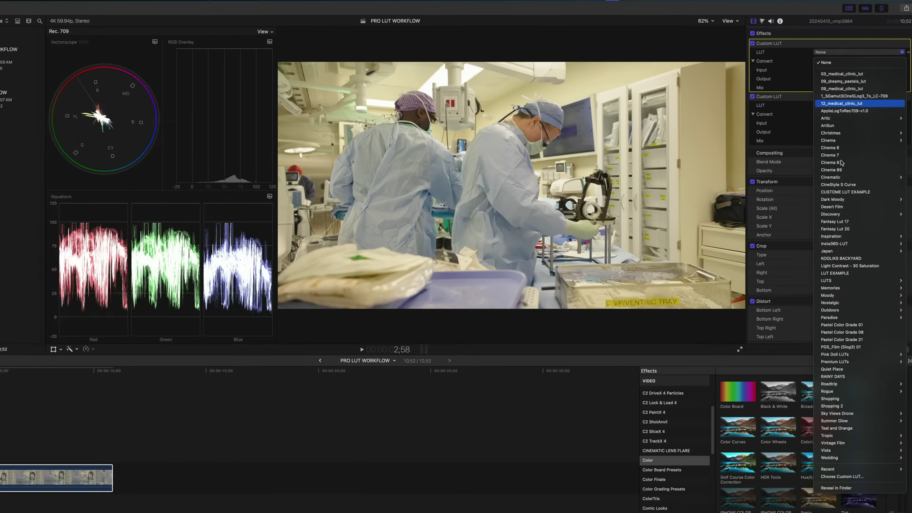
left_click(863, 216)
left_click_drag(858, 82, 851, 82)
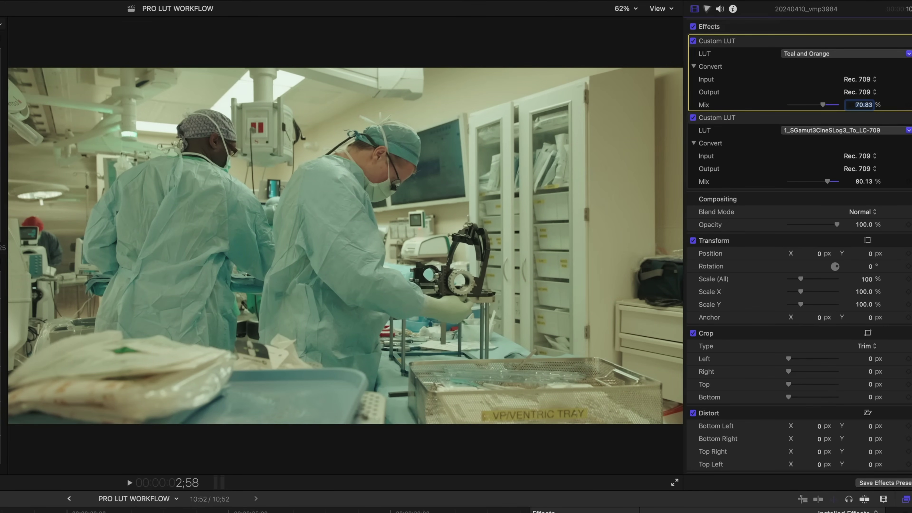
left_click(707, 9)
Step: Add Color Adjustments with black point at -45 and exposure at 21
left_click(726, 29)
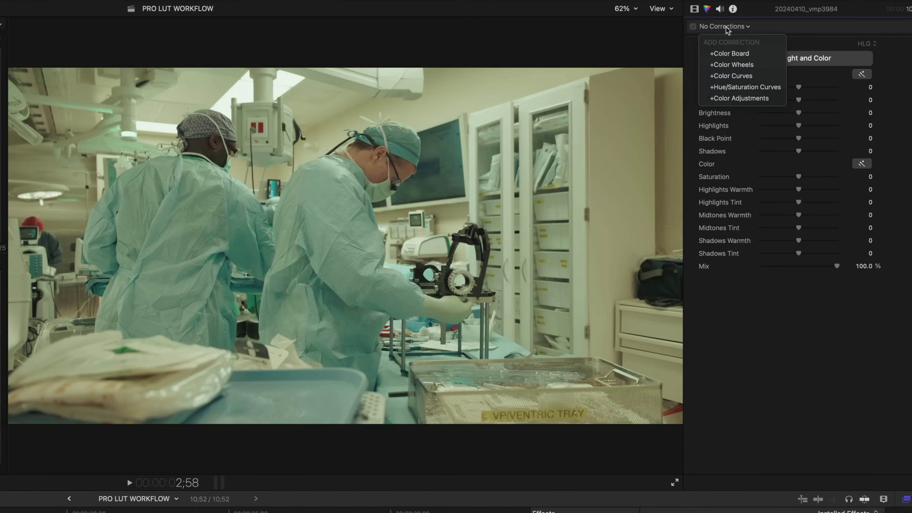
left_click(732, 99)
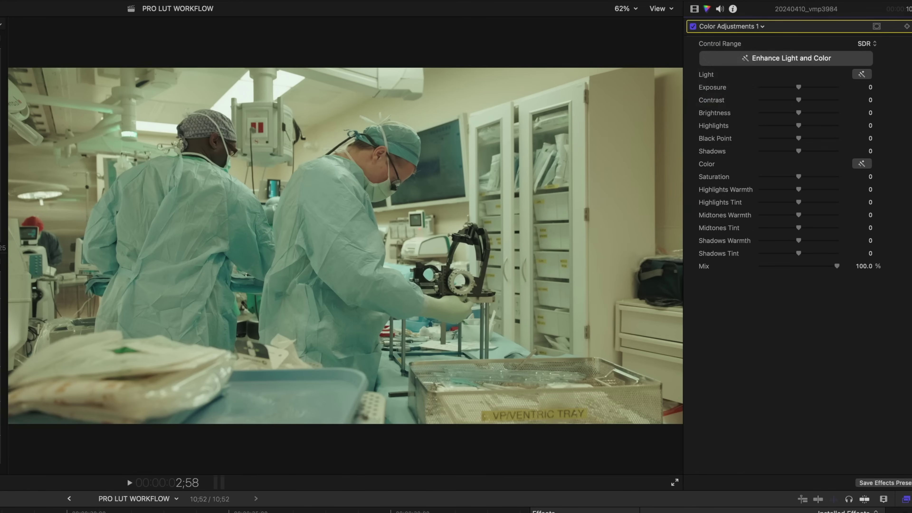
left_click(695, 9)
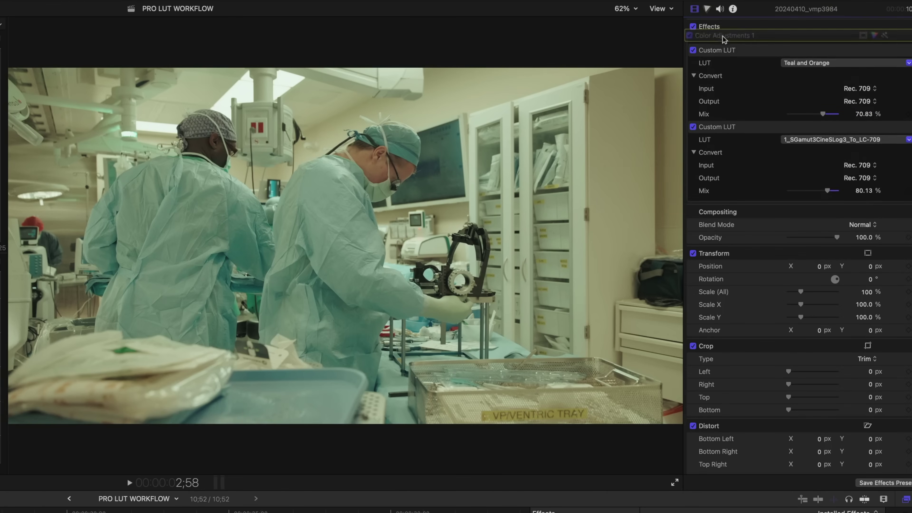
left_click(878, 41)
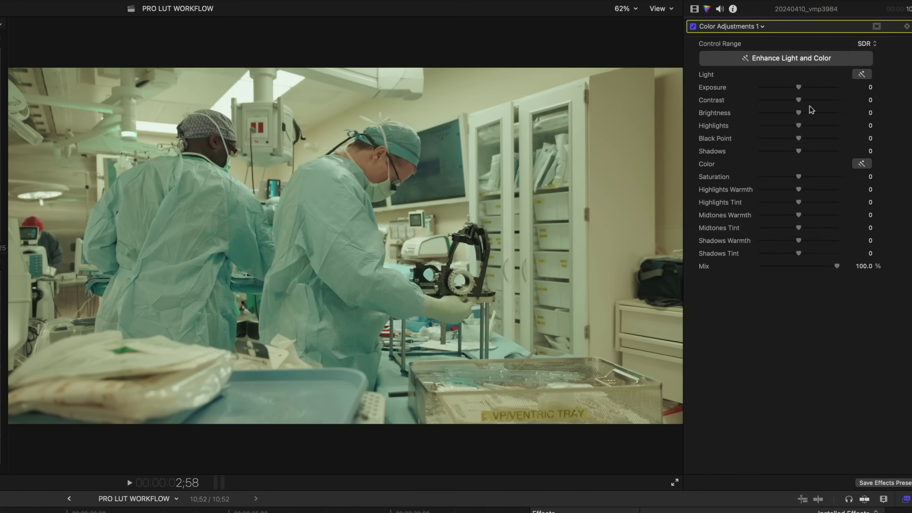
left_click_drag(793, 140, 780, 145)
left_click_drag(804, 91, 811, 91)
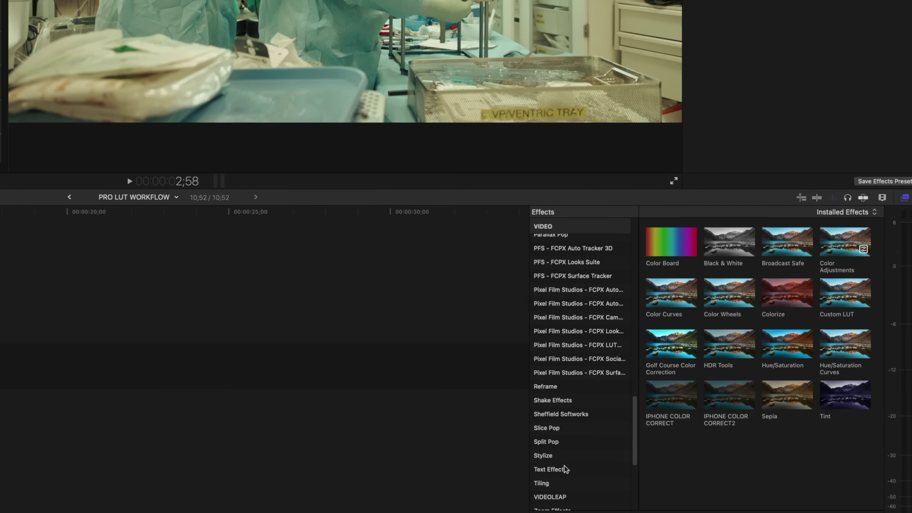
Step: Apply Stylize Film Grain with Realistic Grain style at amount 18.87 and preview playback
left_click(564, 460)
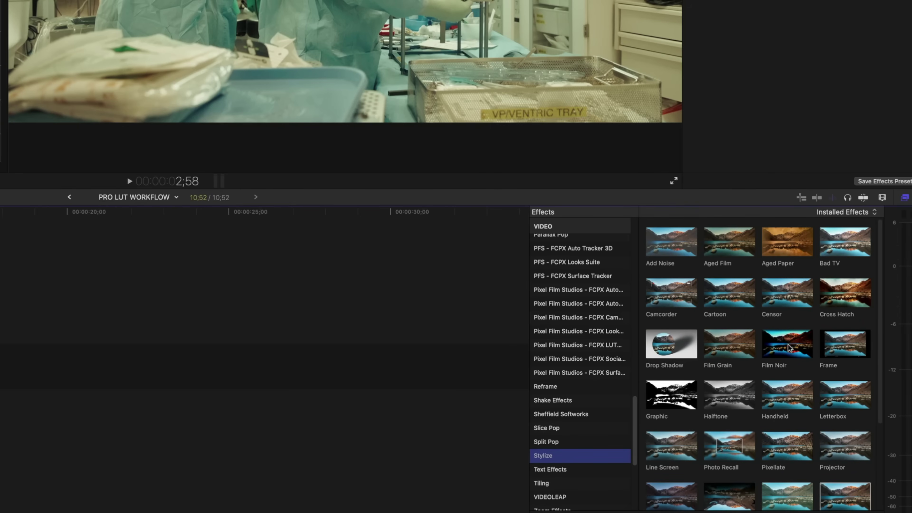
left_click_drag(729, 353, 43, 268)
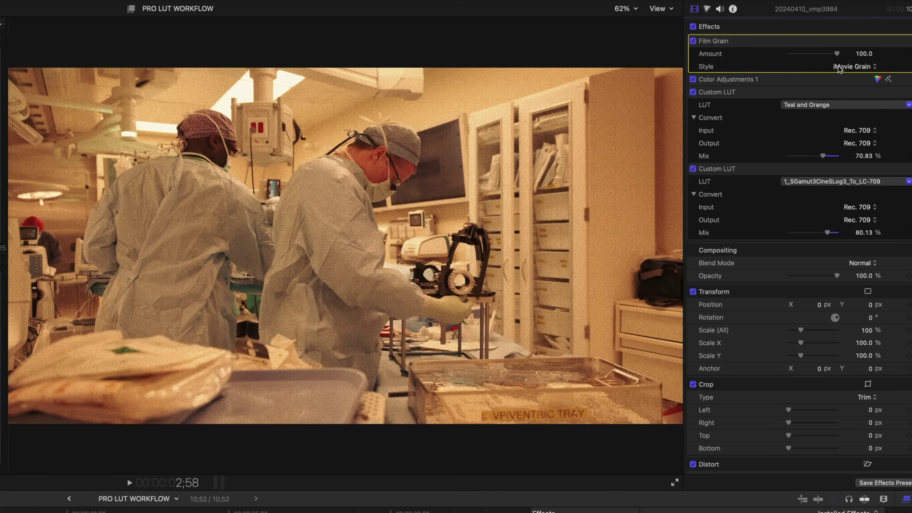
left_click(840, 64)
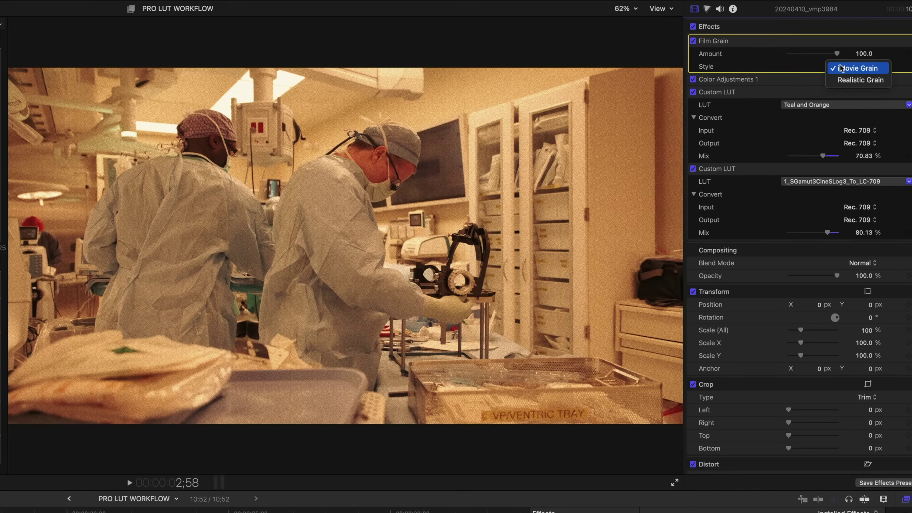
left_click(843, 80)
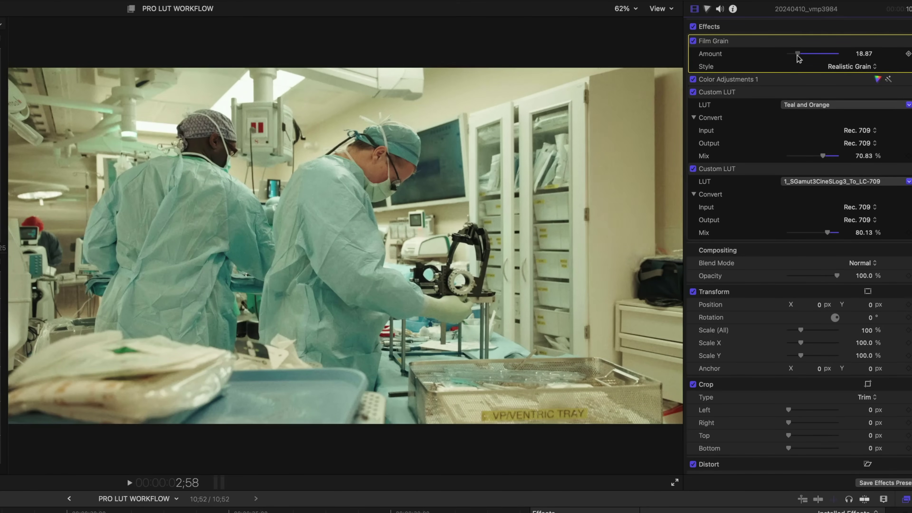
key("space")
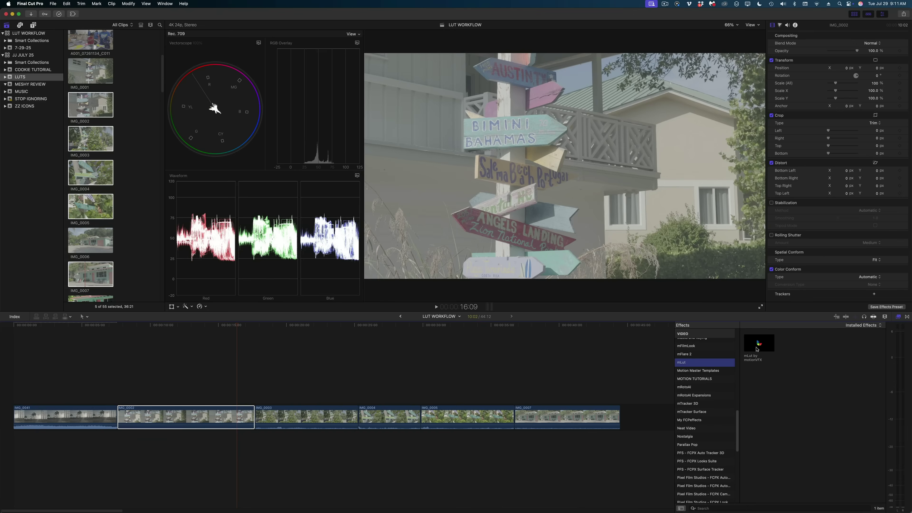
Step: Apply mLut to IMG_0002 and preview the Cinema 88 and Cinema 89 looks
left_click_drag(756, 349, 210, 416)
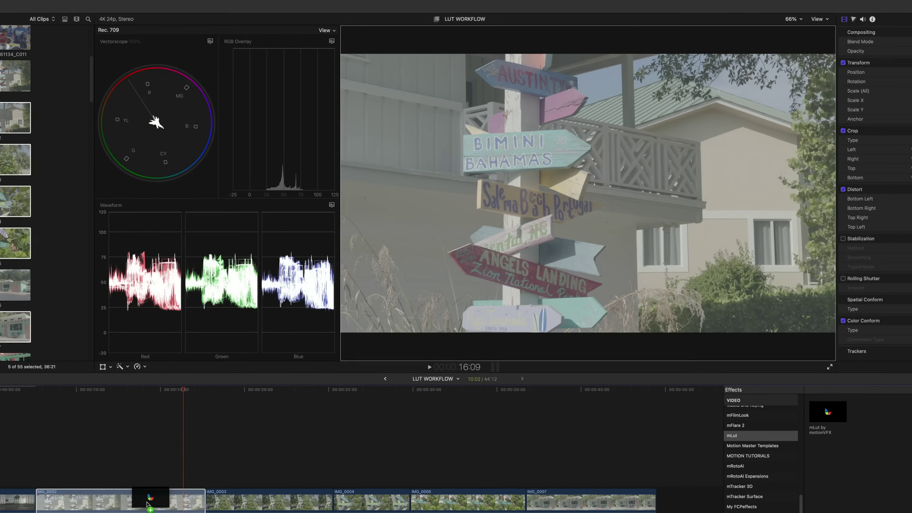
left_click_drag(147, 503, 147, 502)
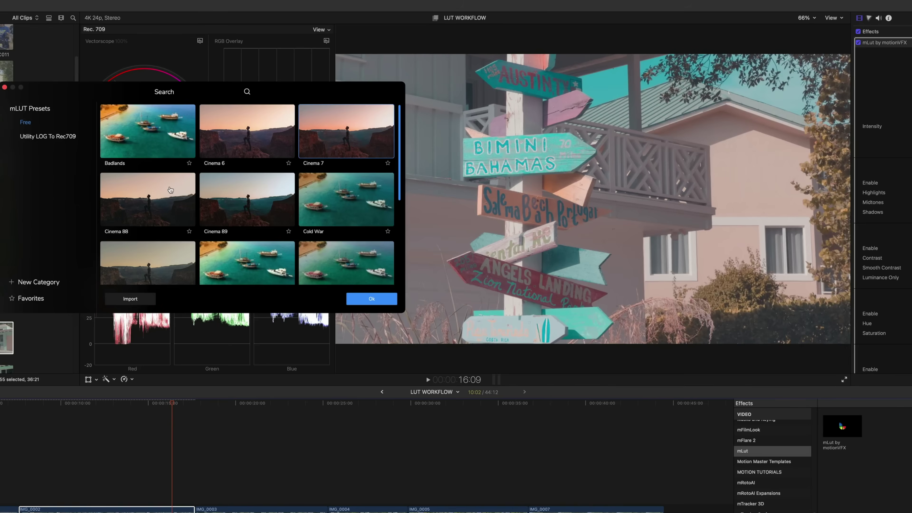
left_click(170, 190)
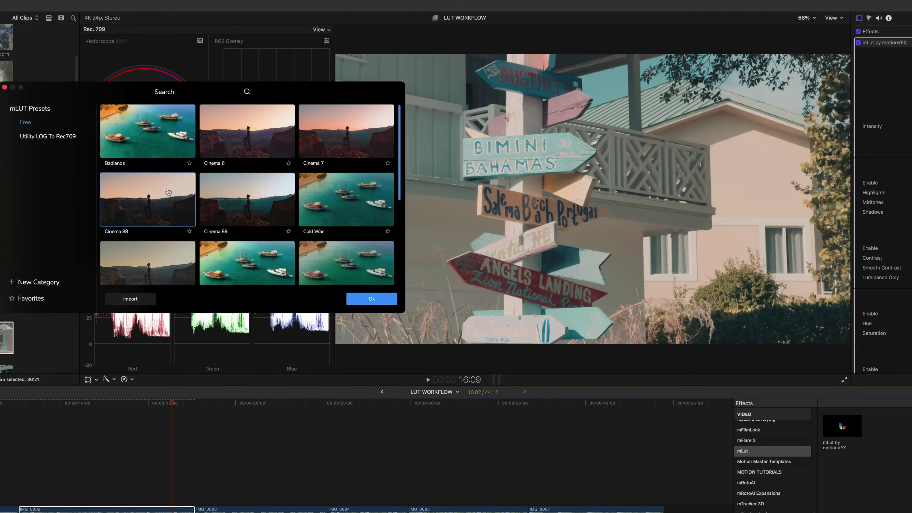
left_click(247, 198)
Step: Audition further mLut presets, including Desert Film
left_click(334, 201)
left_click(327, 263)
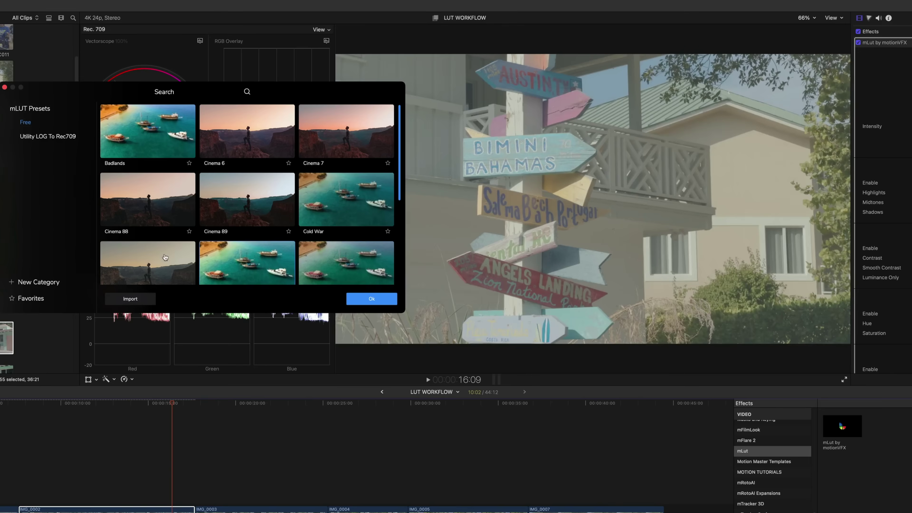
left_click(192, 260)
scroll(206, 215, "down", 2)
scroll(206, 215, "down", 2)
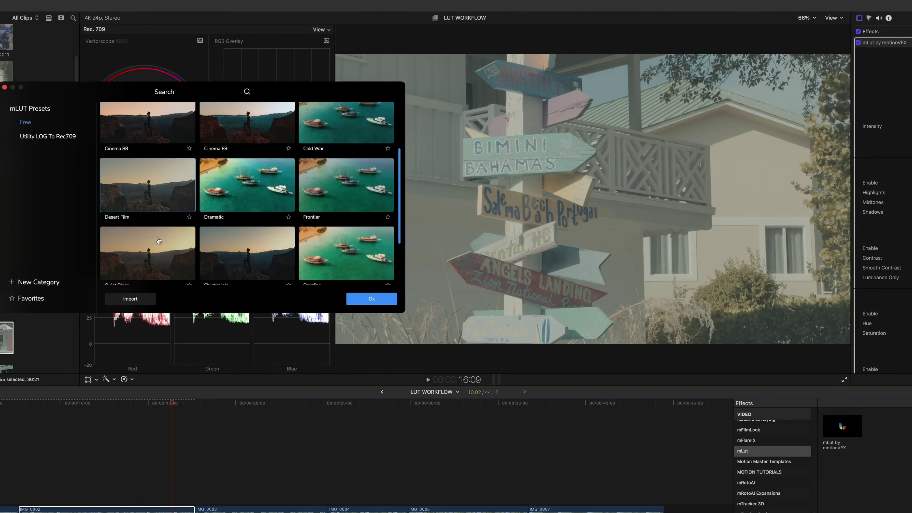
left_click(236, 250)
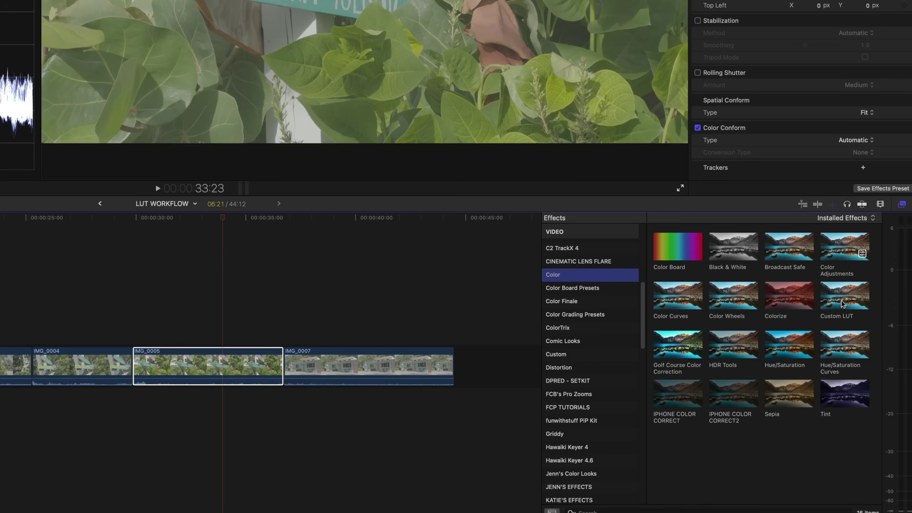
Step: Add two Custom LUTs to IMG_0005 and place Color Adjustments 1 above them
left_click_drag(843, 304, 239, 374)
left_click_drag(850, 306, 239, 365)
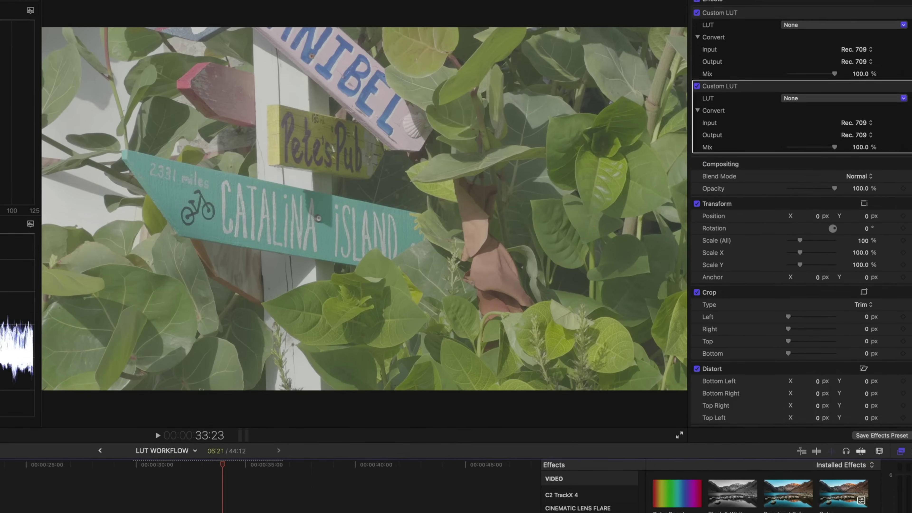
left_click(710, 11)
left_click(731, 29)
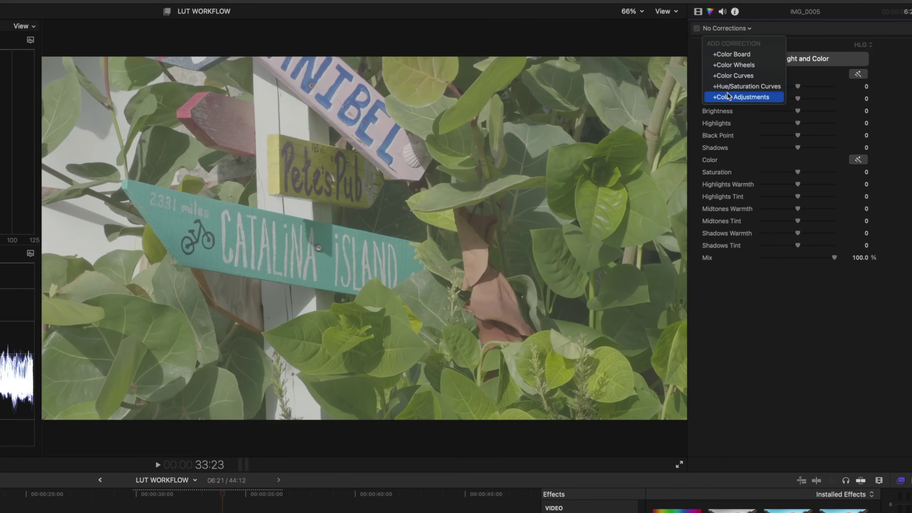
left_click(741, 97)
left_click(699, 12)
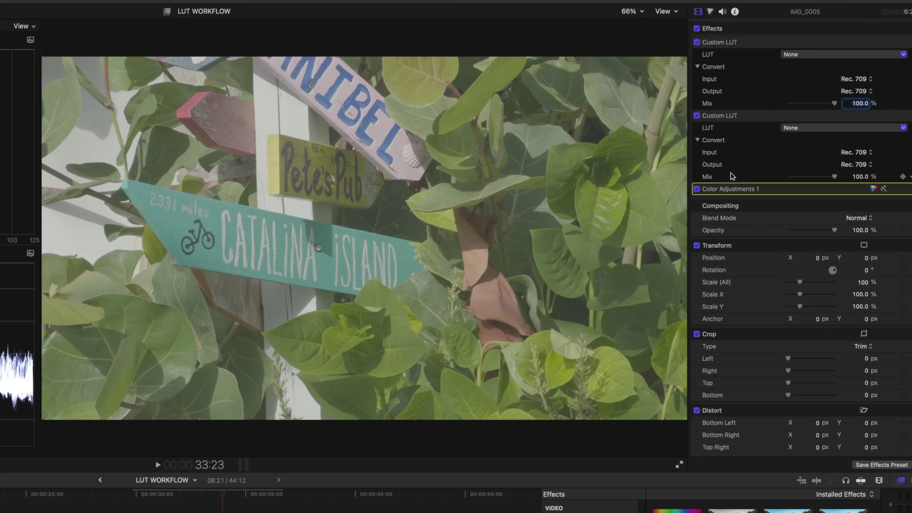
left_click_drag(729, 192, 730, 42)
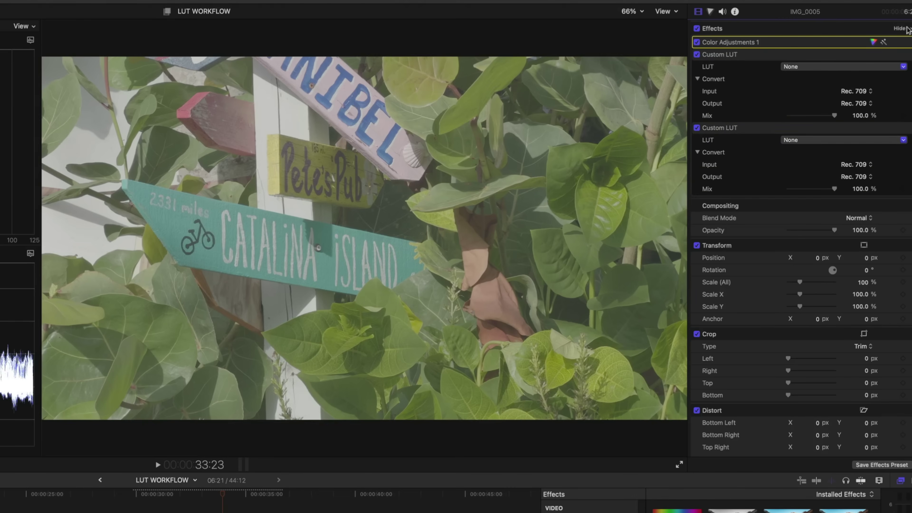
Step: Begin saving the stack as an effects preset in the Color category
left_click(882, 466)
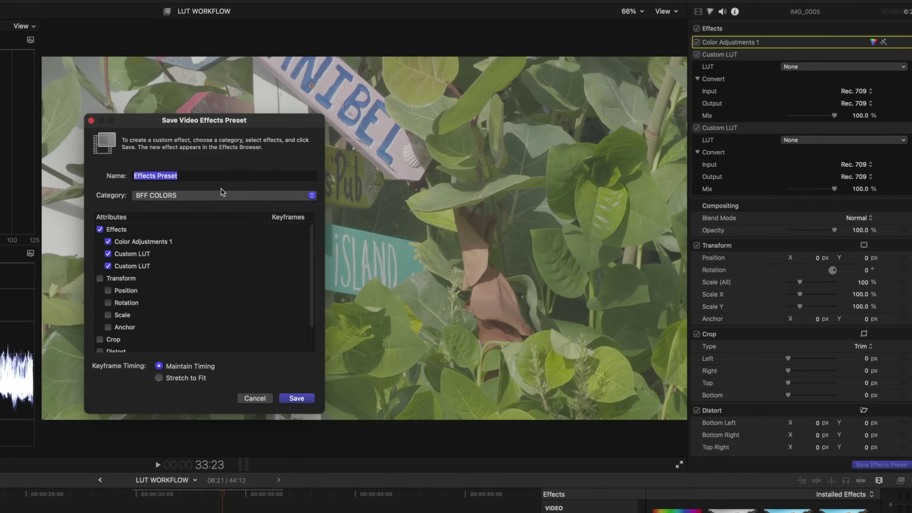
left_click(210, 199)
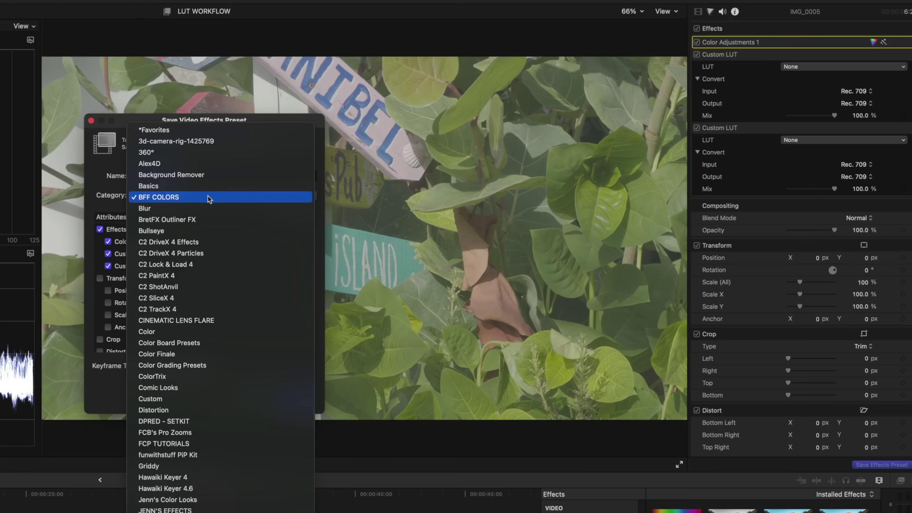
left_click(151, 331)
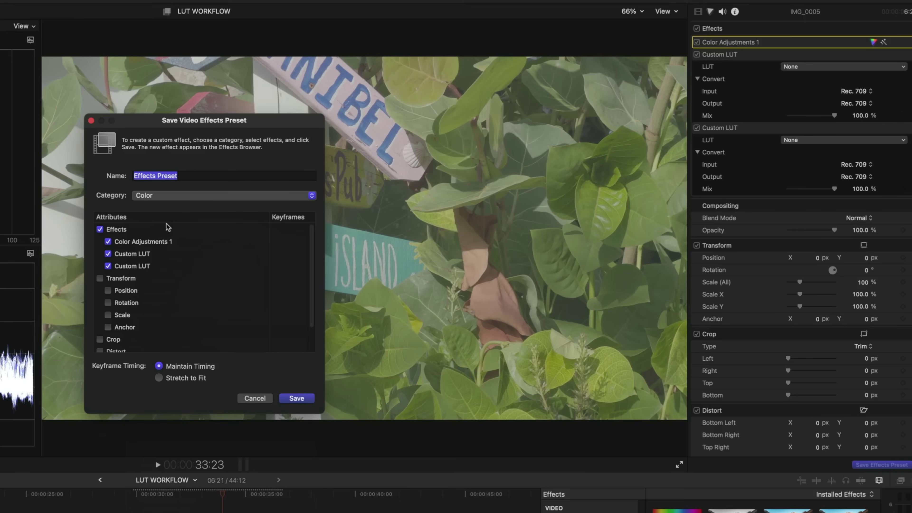